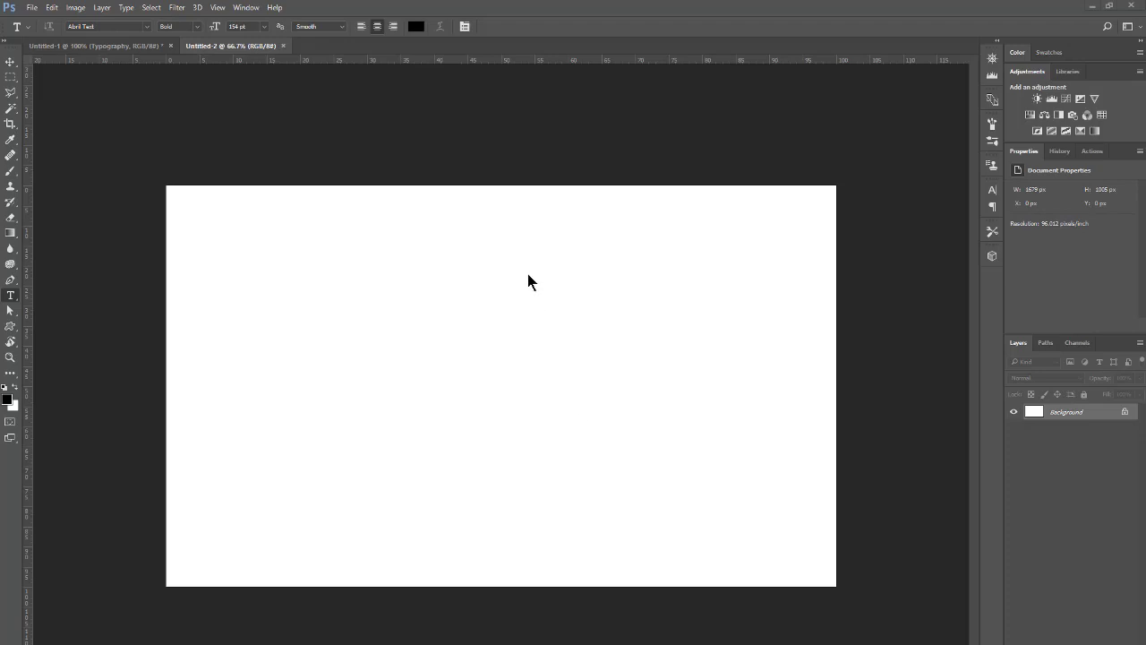
- Type the word Typography at the centre of the canvas, fixing a typo along the way
click(499, 385)
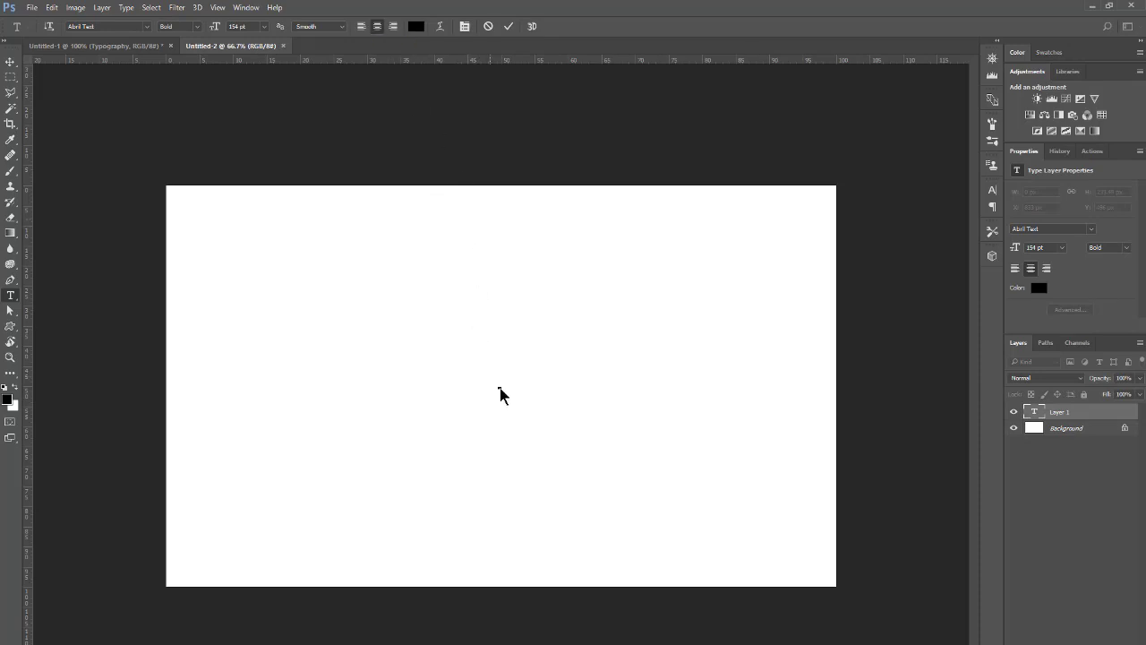
text(T)
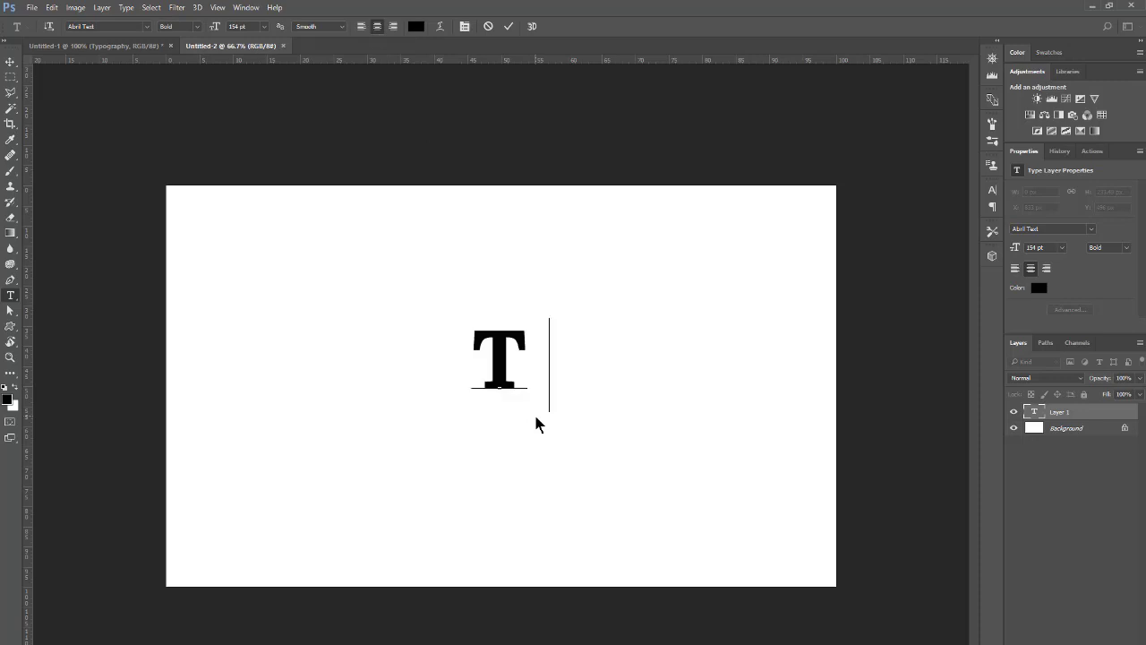
text(ype)
key(BackSpace)
text(ography)
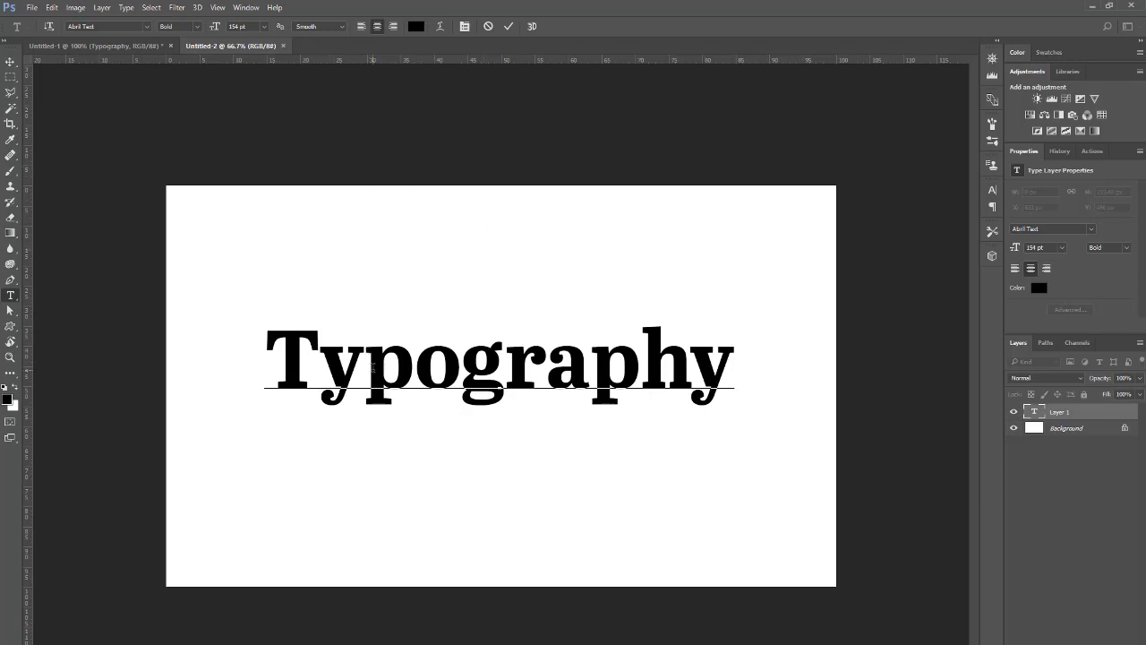
click(327, 359)
click(361, 366)
click(414, 373)
key(Delete)
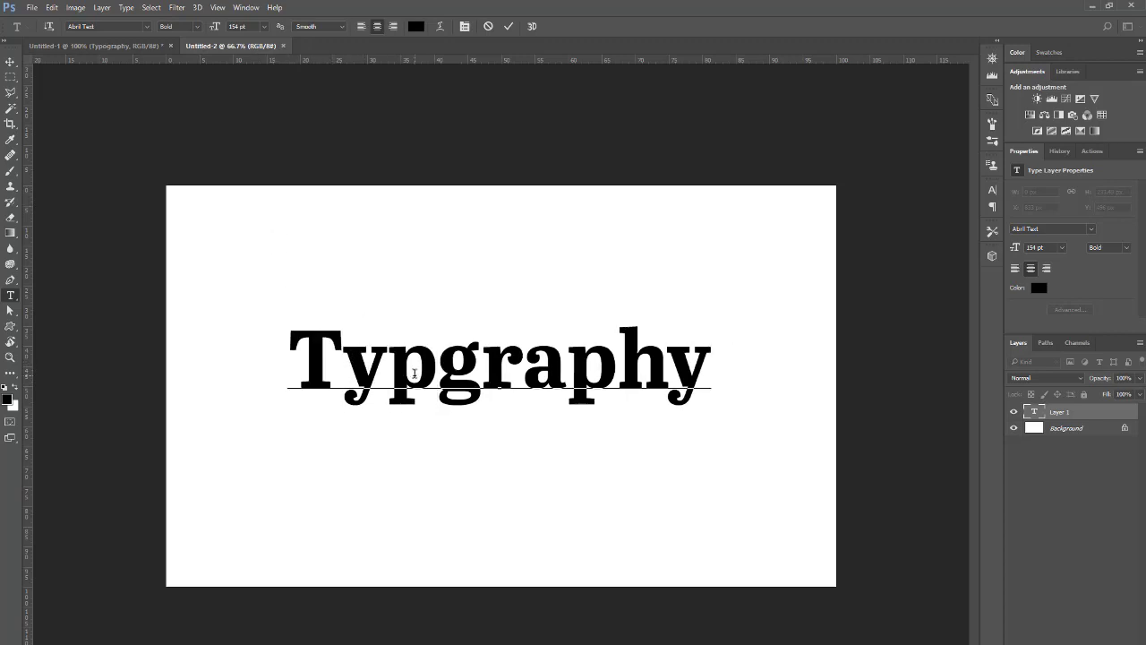
text(O)
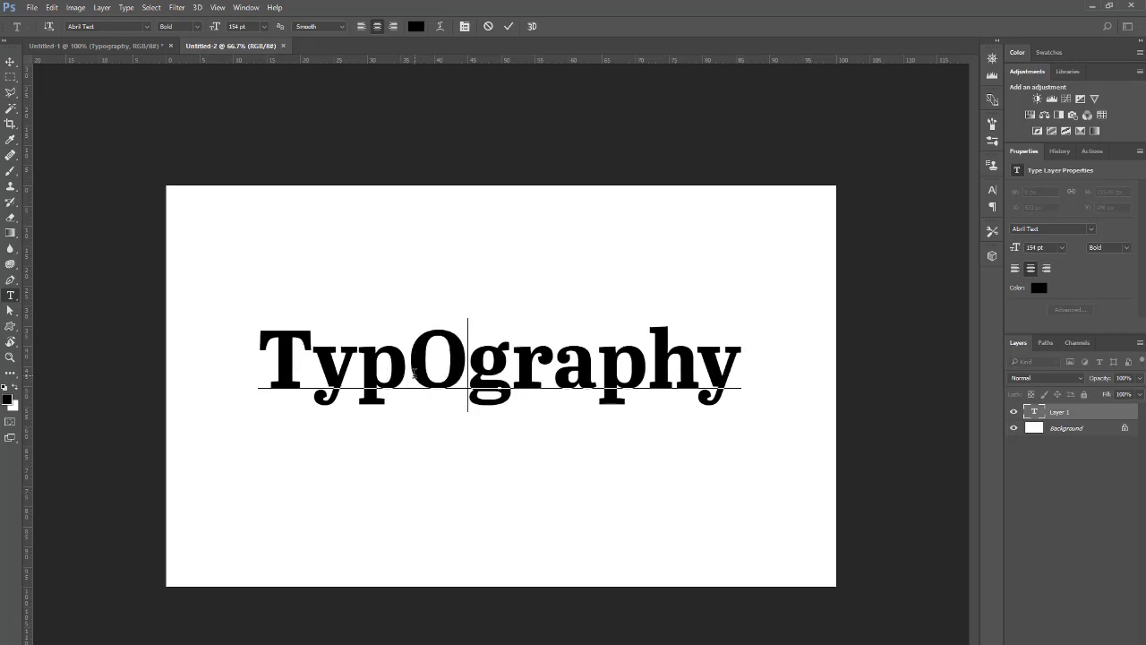
key(BackSpace)
text(o)
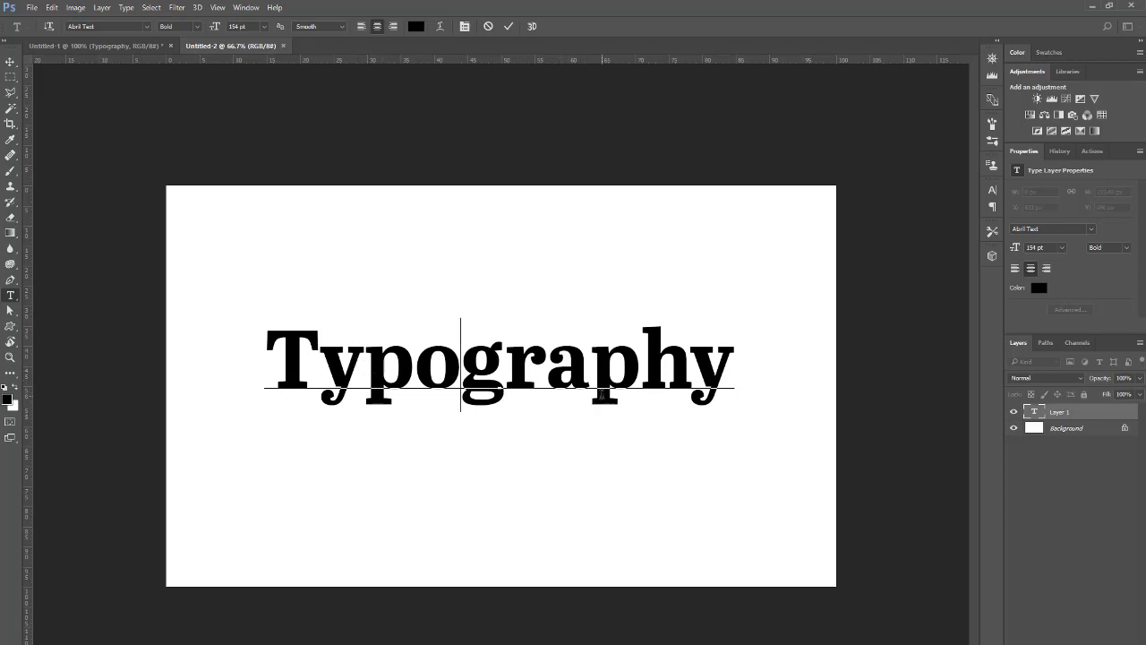
- Flip the text to vertical orientation and back, then make Algerian the font family
click(49, 27)
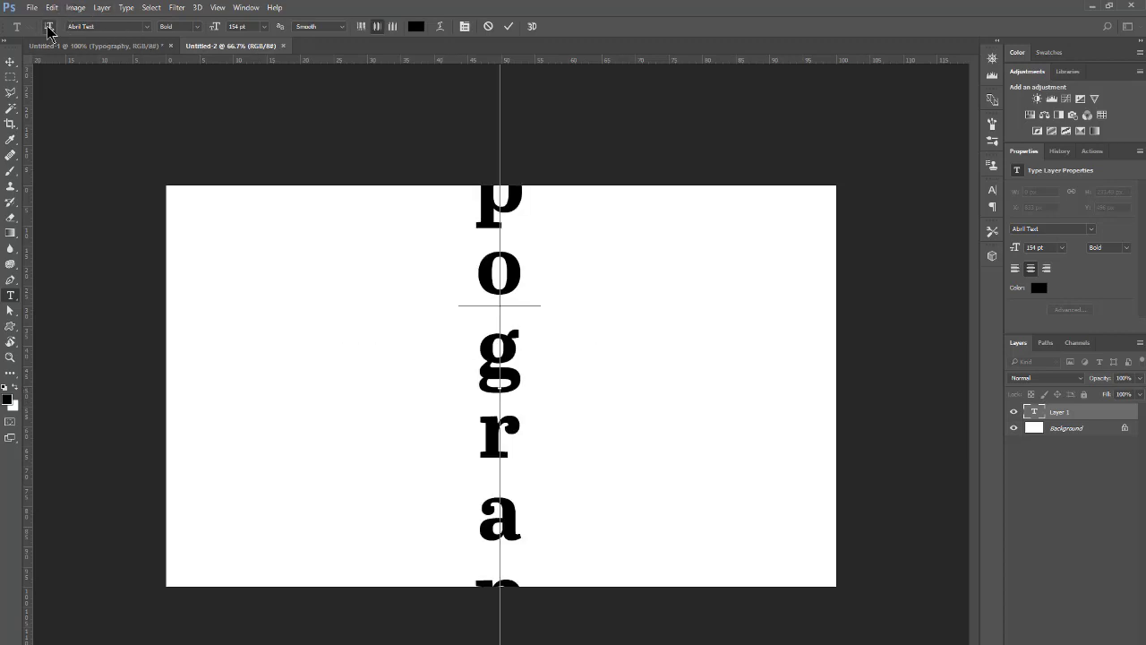
click(49, 27)
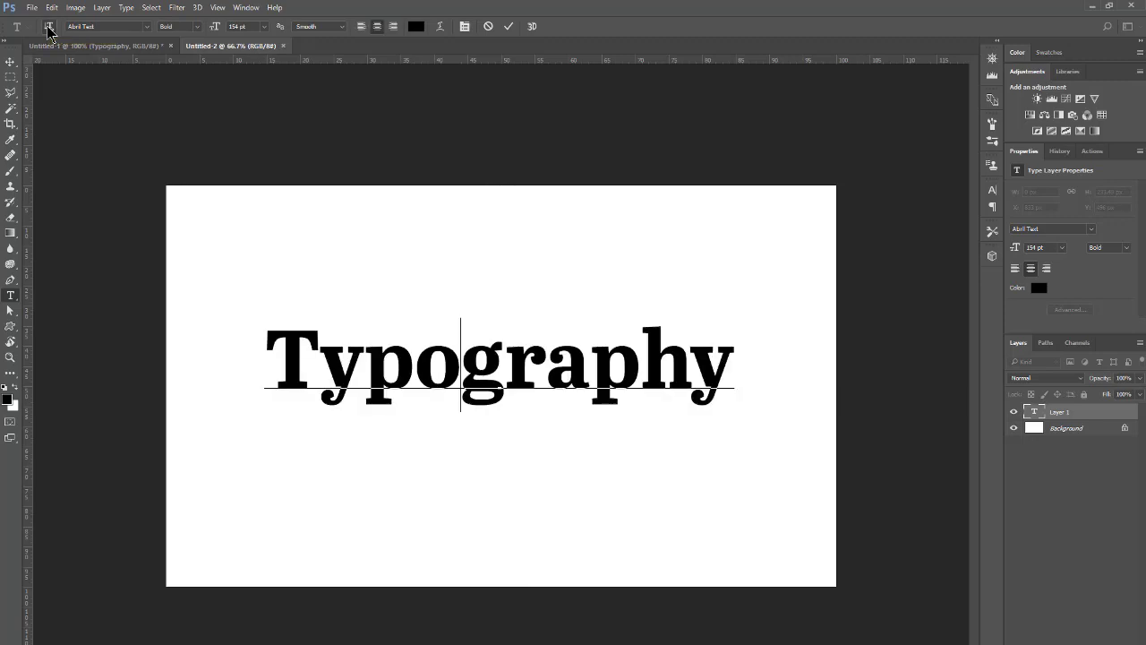
click(147, 26)
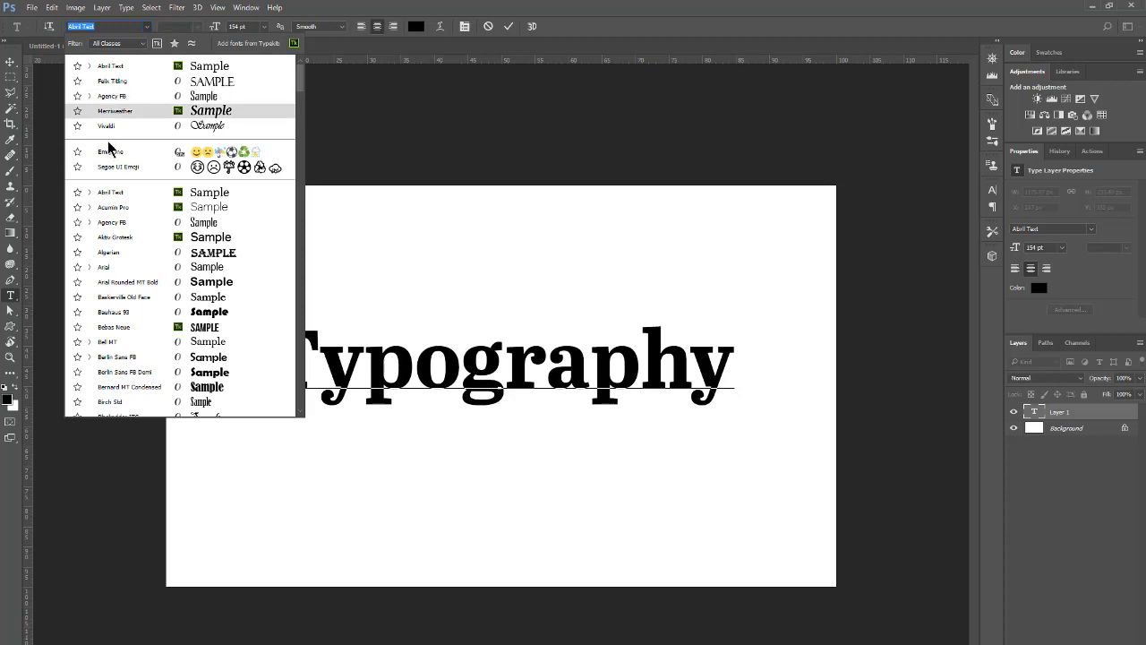
click(116, 257)
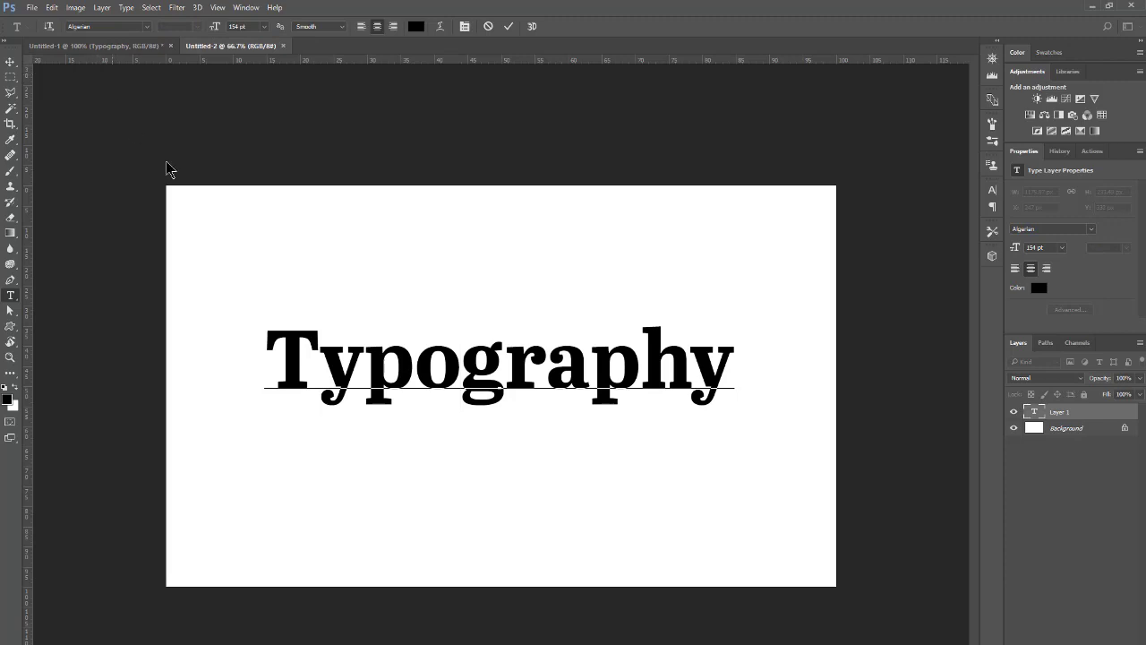
- Insert a capital G after 'Typo' and delete it again
click(459, 376)
text(G)
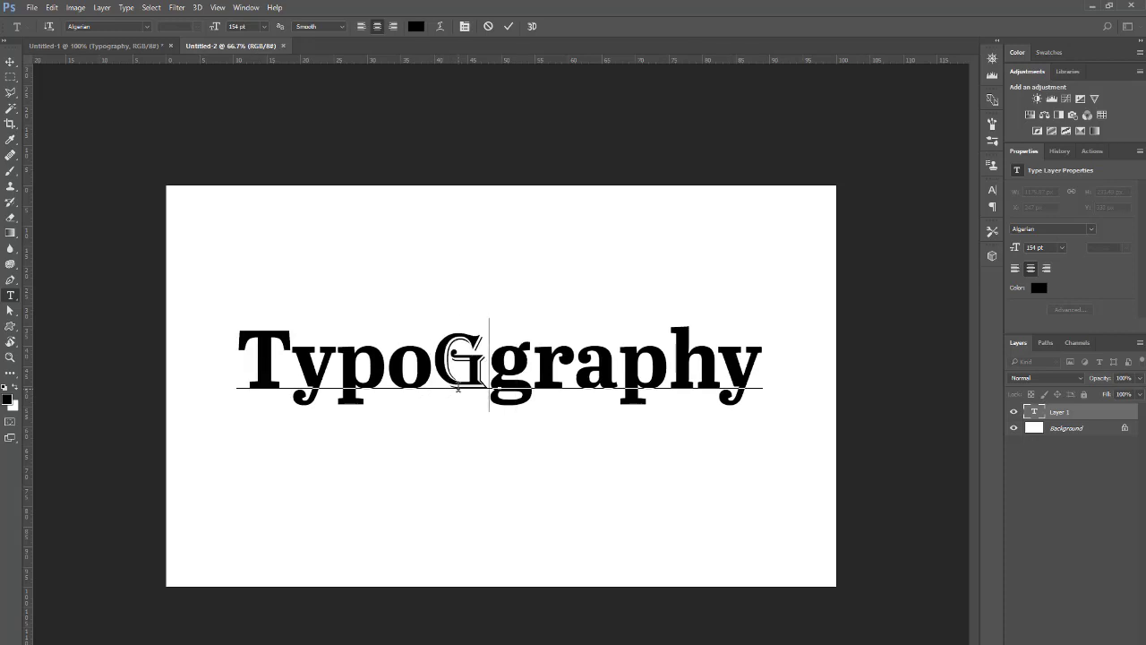
key(BackSpace)
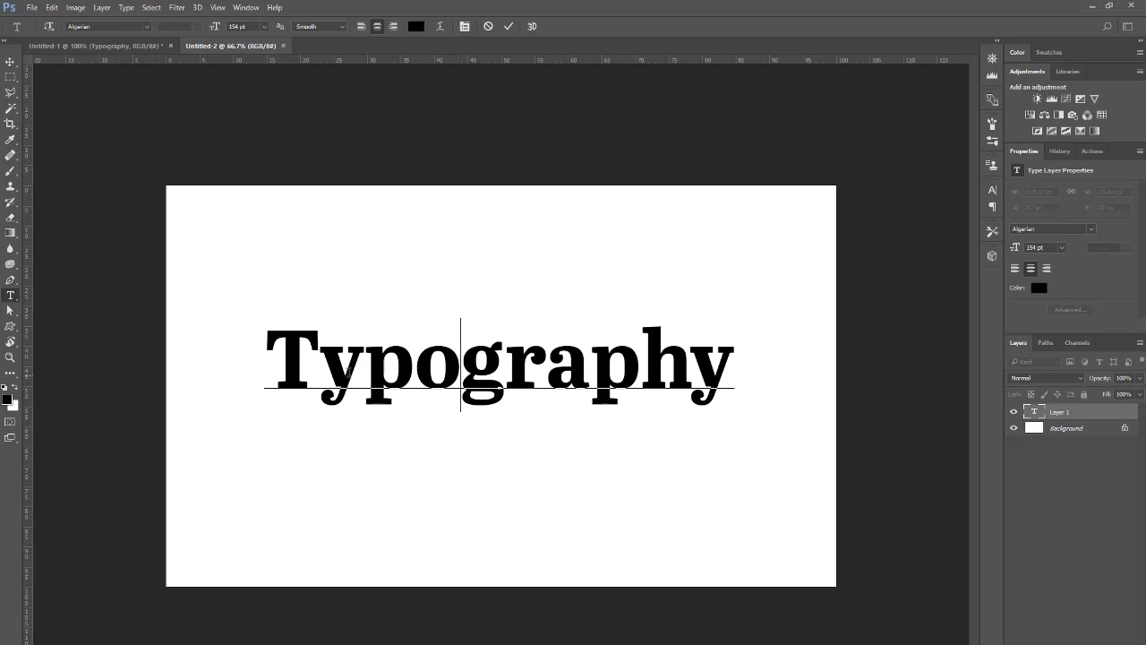
- Select the whole word, try Felix Titling, undo it, and bring up the Abril Text weights
drag(289, 366, 735, 367)
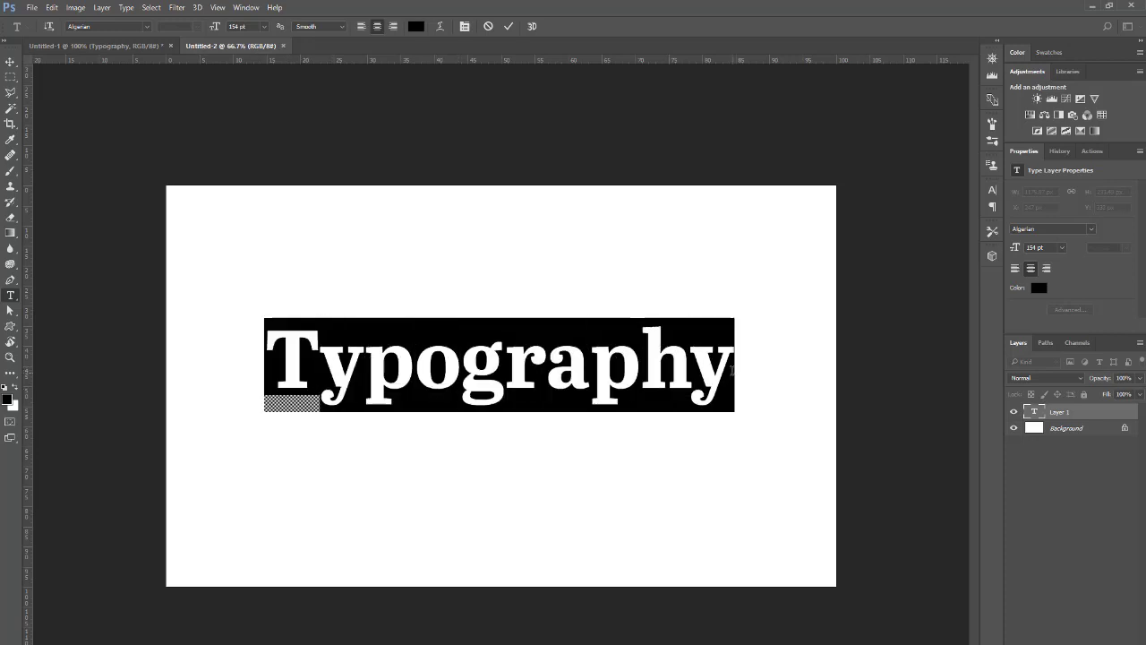
click(147, 26)
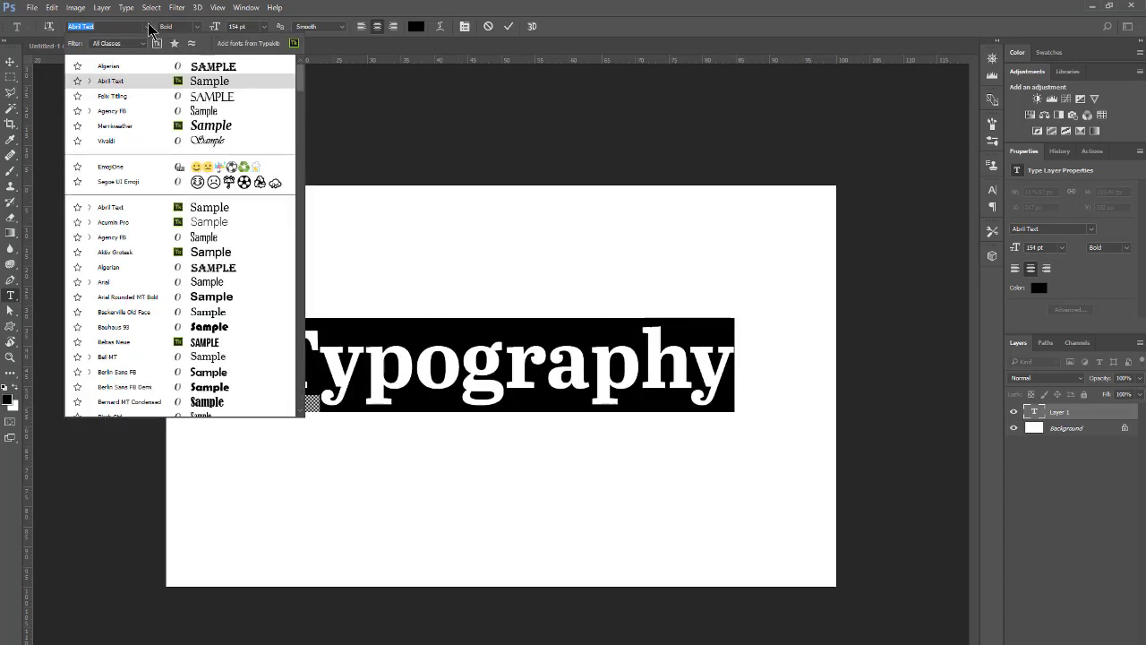
click(130, 106)
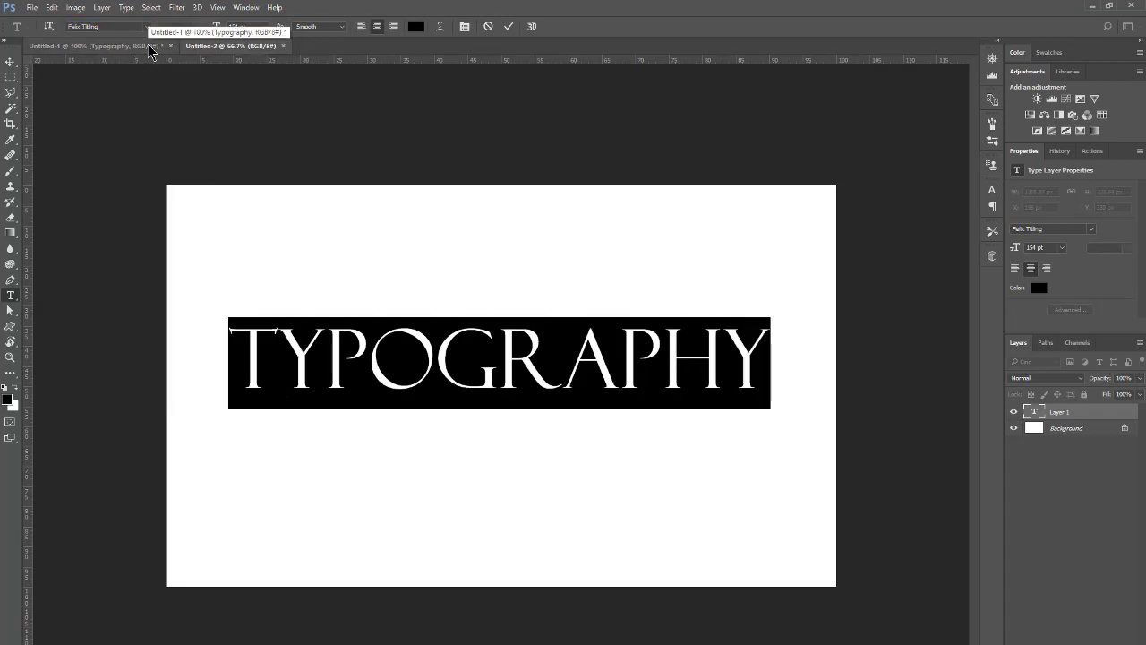
key(ctrl+z)
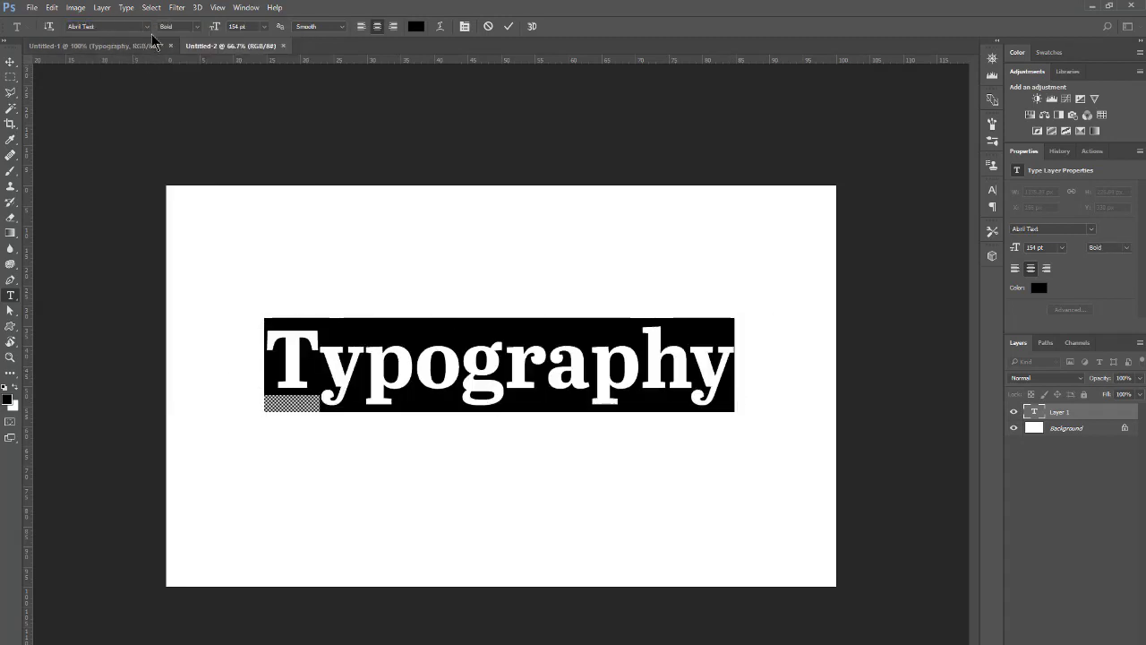
click(196, 27)
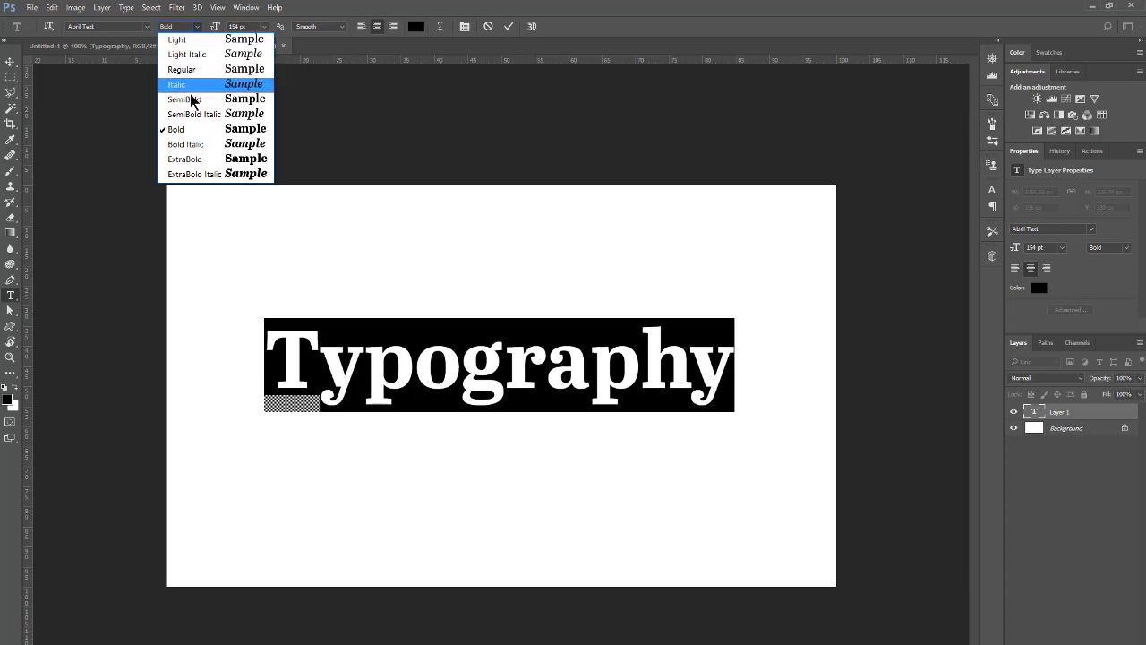
- Try the Light and SemiBold weights on Typography, finishing on Abril Text Bold
click(186, 40)
click(198, 29)
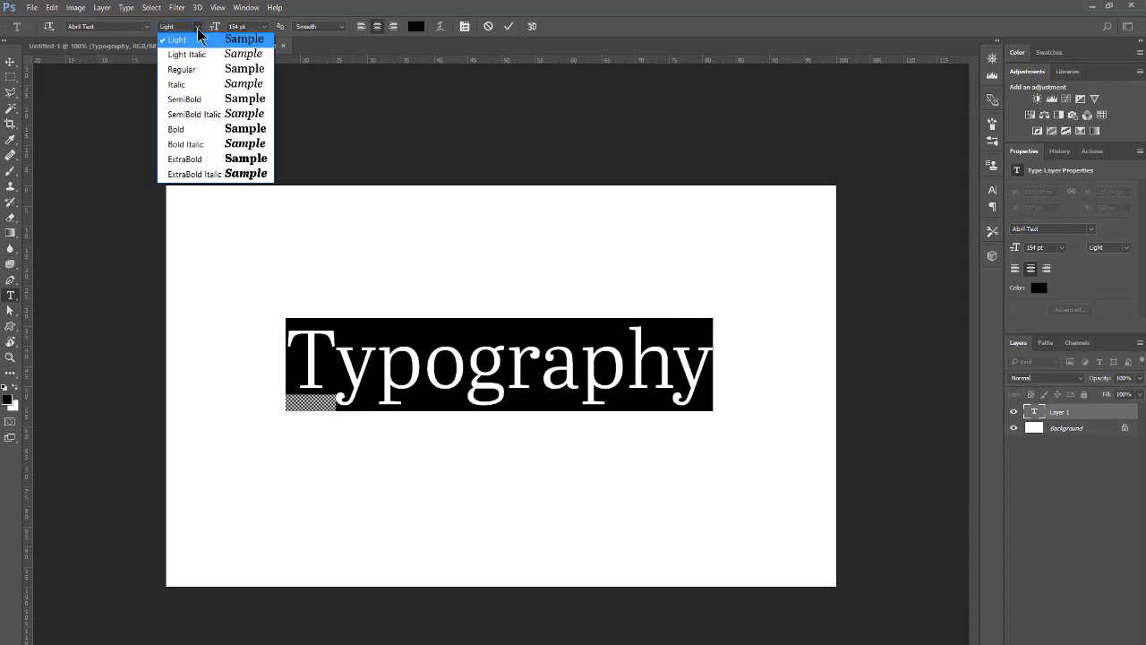
click(186, 98)
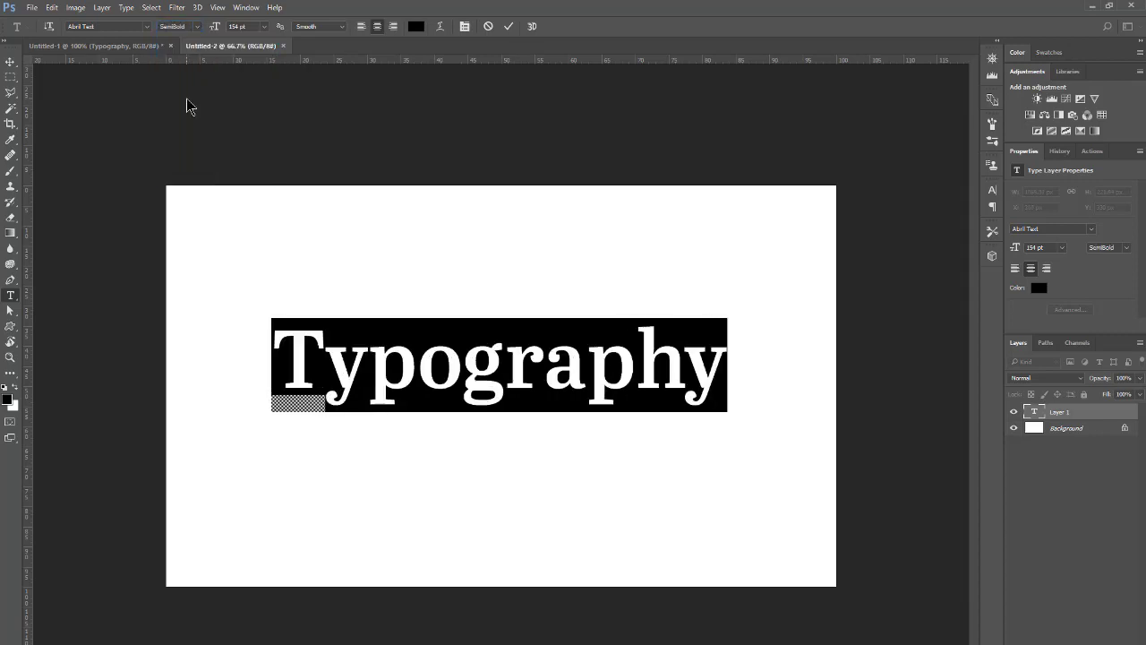
click(197, 27)
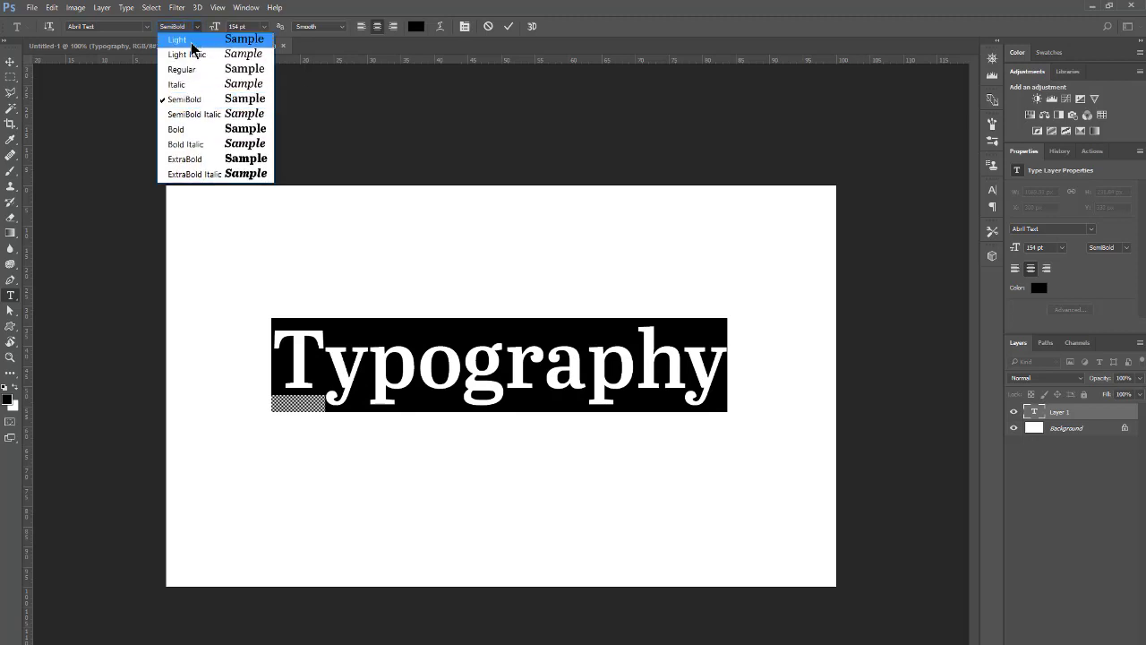
click(182, 125)
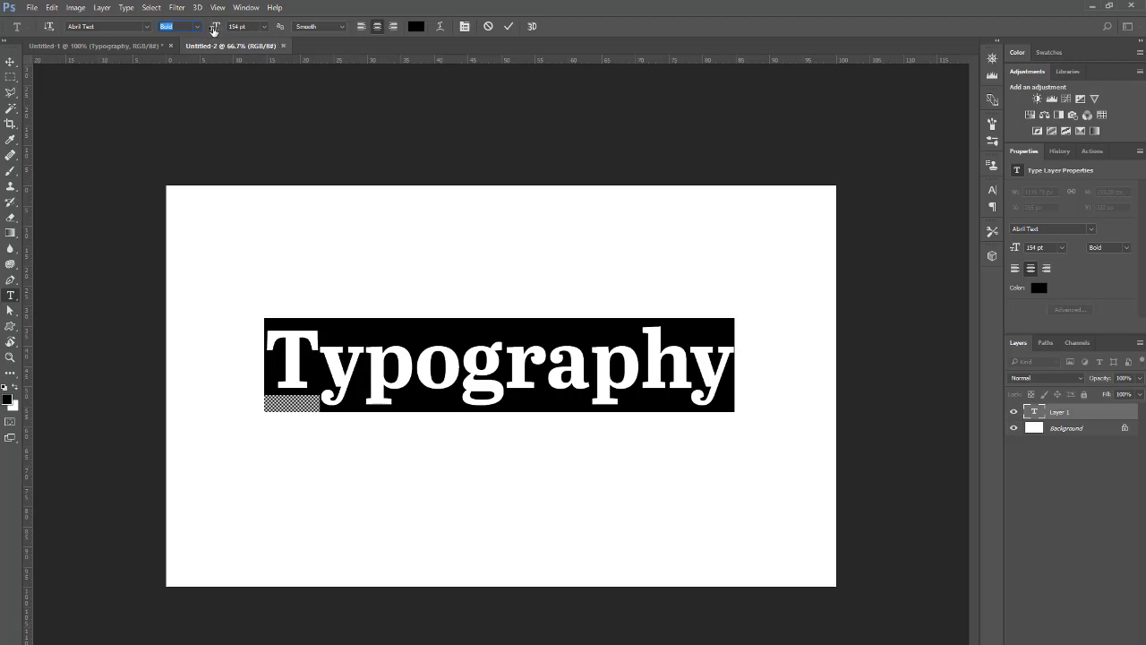
- Reduce the font size from 154 pt to 152 pt and keep Smooth anti-aliasing
drag(214, 29, 213, 31)
key(shift+Tab)
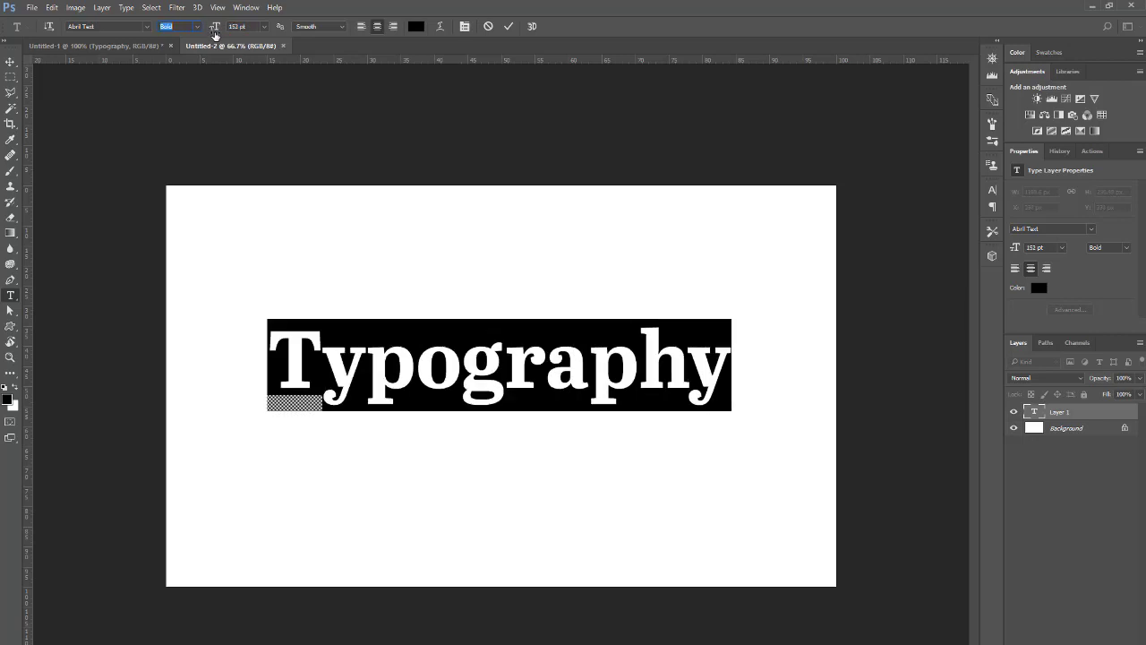
click(264, 27)
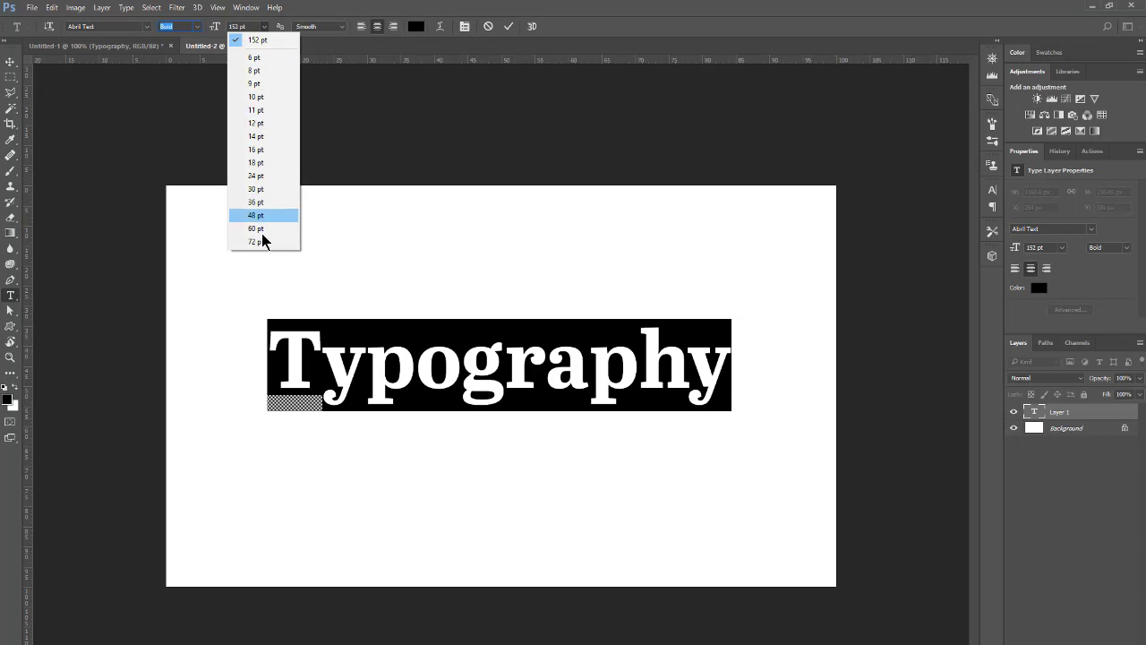
click(304, 20)
click(215, 27)
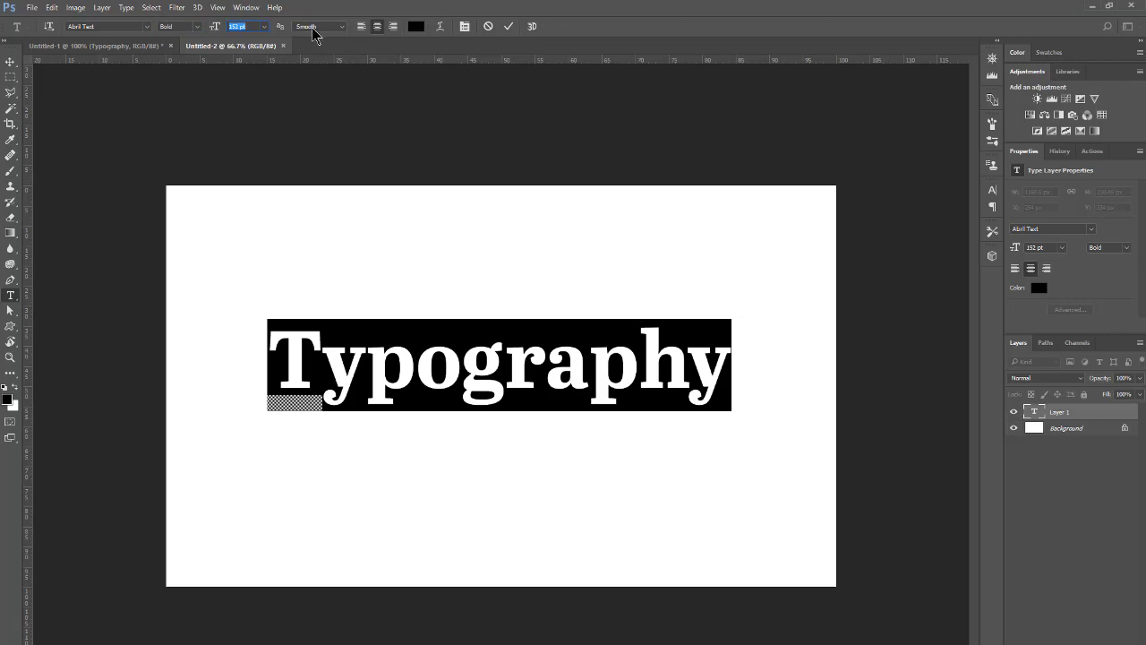
click(343, 27)
click(344, 27)
- Zoom to 800% on the letter edges and turn anti-aliasing off
mouse_move(299, 349)
key(ctrl+plus)
key(ctrl+plus)
key(ctrl+plus)
key(ctrl+plus)
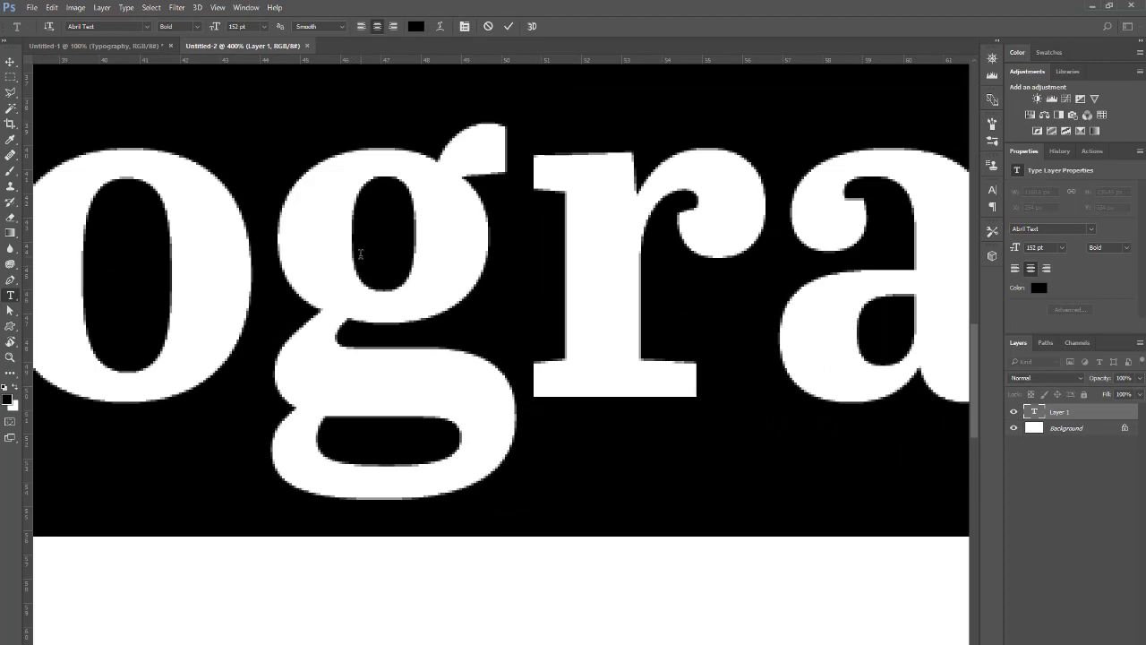
key(ctrl+plus)
key(ctrl+plus)
key(ctrl+plus)
key(ctrl+plus)
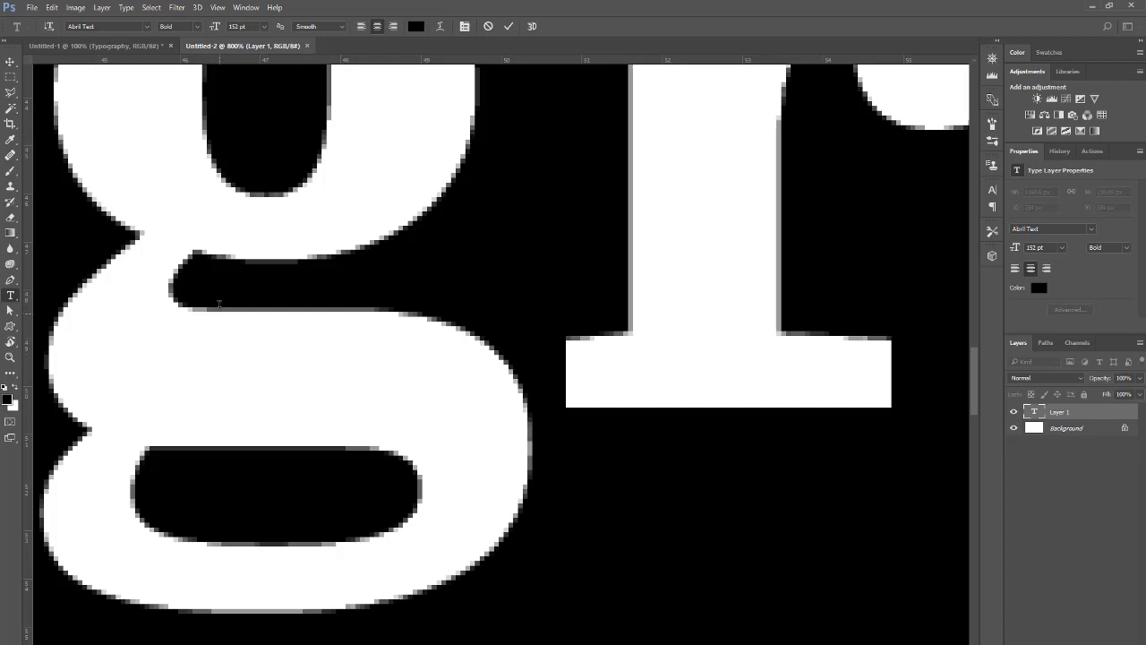
click(344, 28)
click(331, 37)
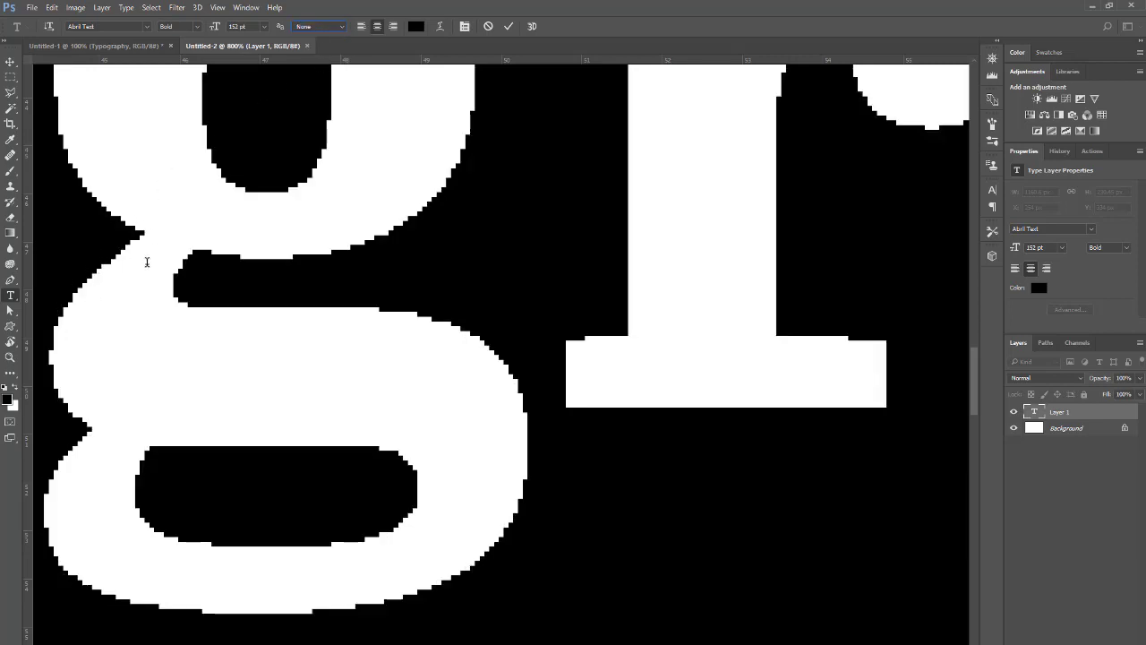
- View the letters 'gra' at 500%, restore Smooth anti-aliasing and open the text colour picker
key(ctrl+0)
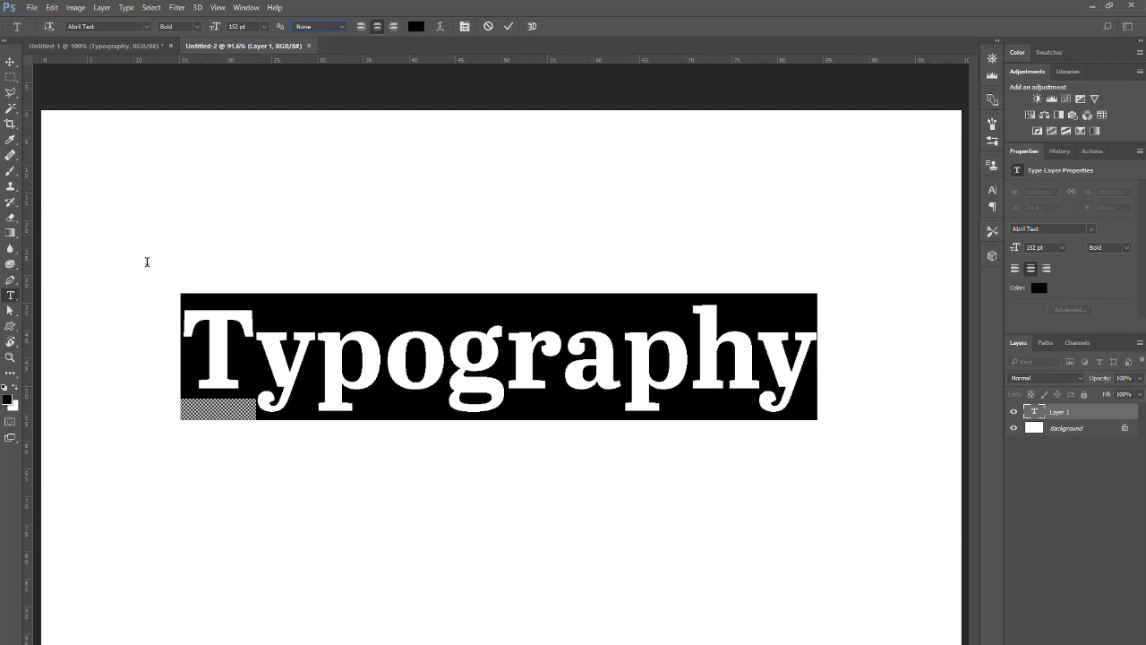
key(ctrl+plus)
key(ctrl+plus)
key(ctrl+plus)
key(ctrl+plus)
key(ctrl+plus)
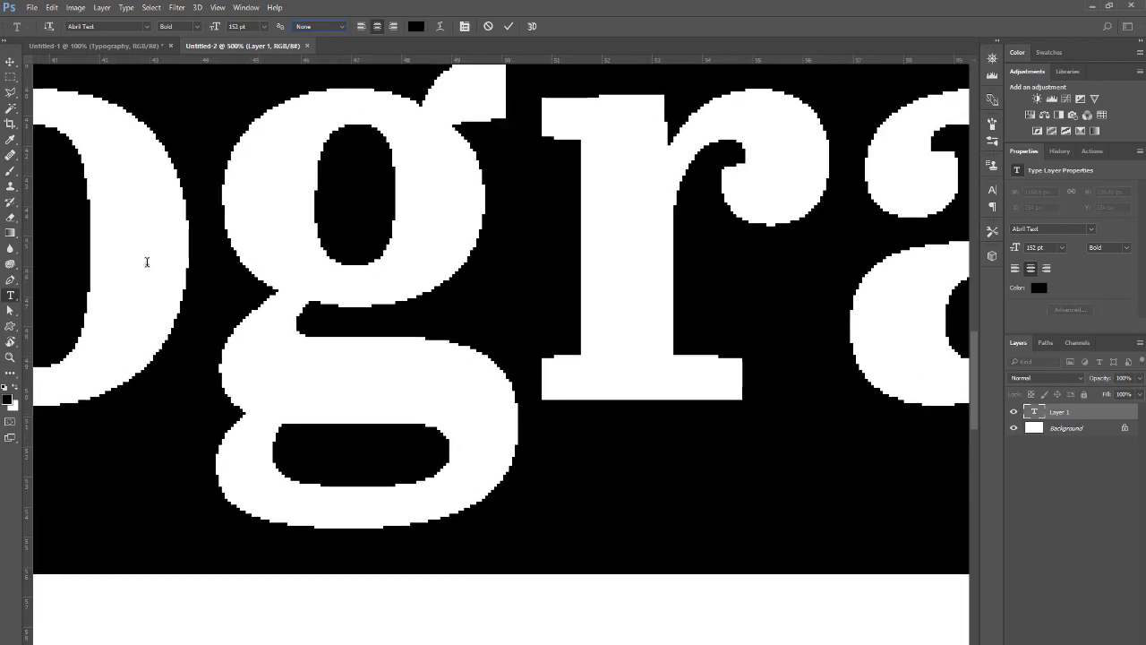
click(344, 31)
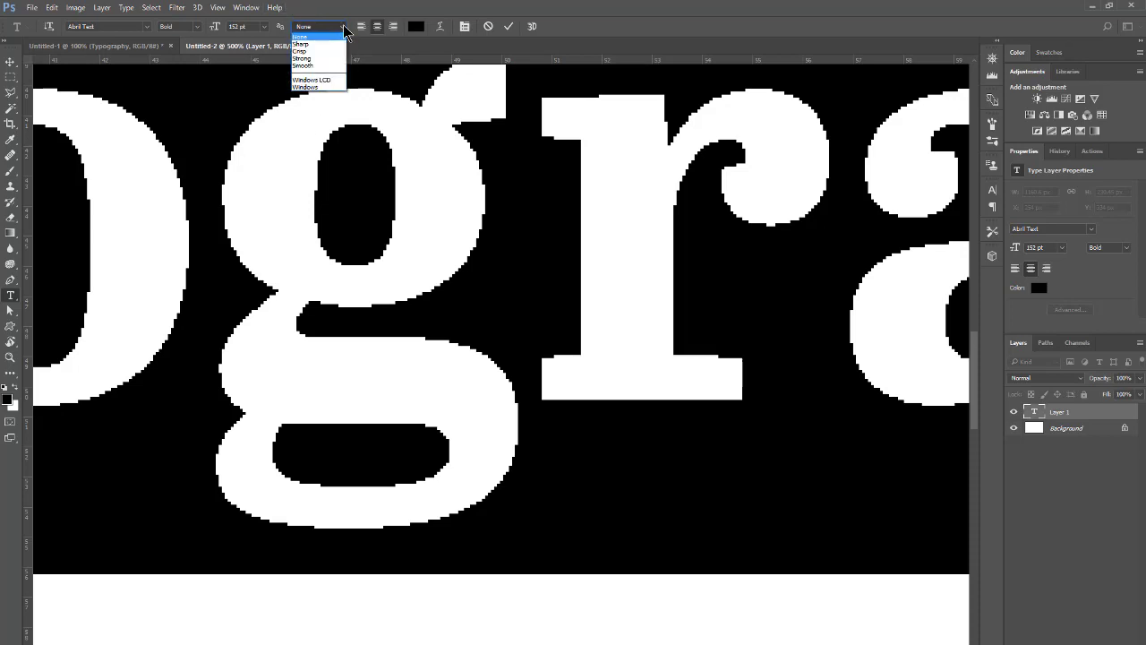
click(309, 67)
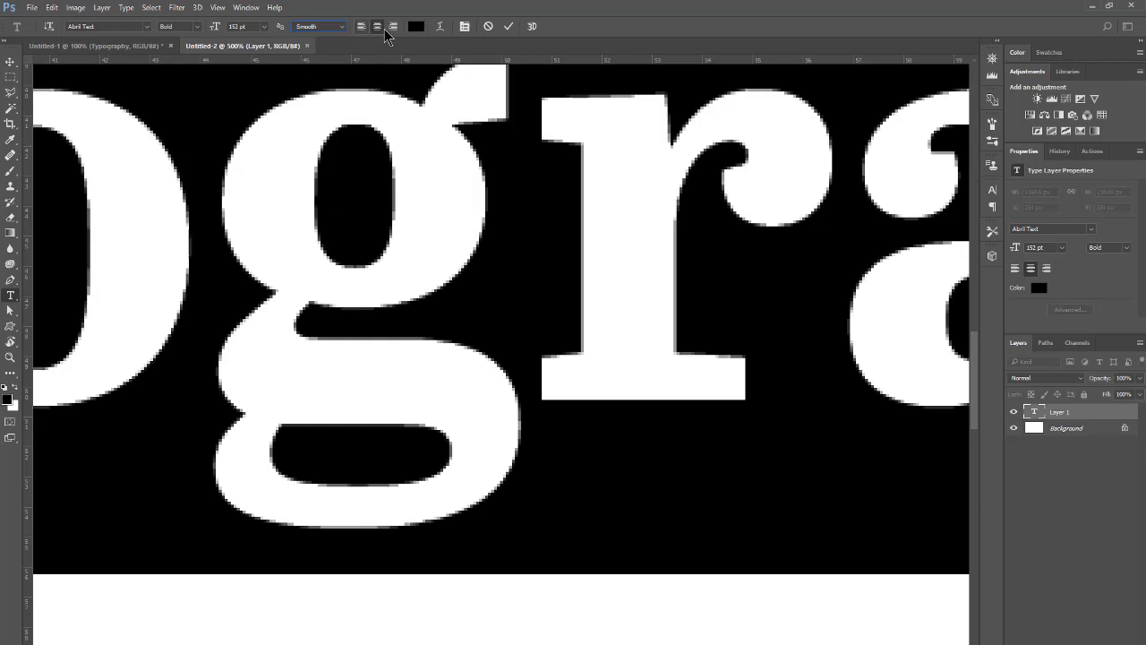
click(416, 26)
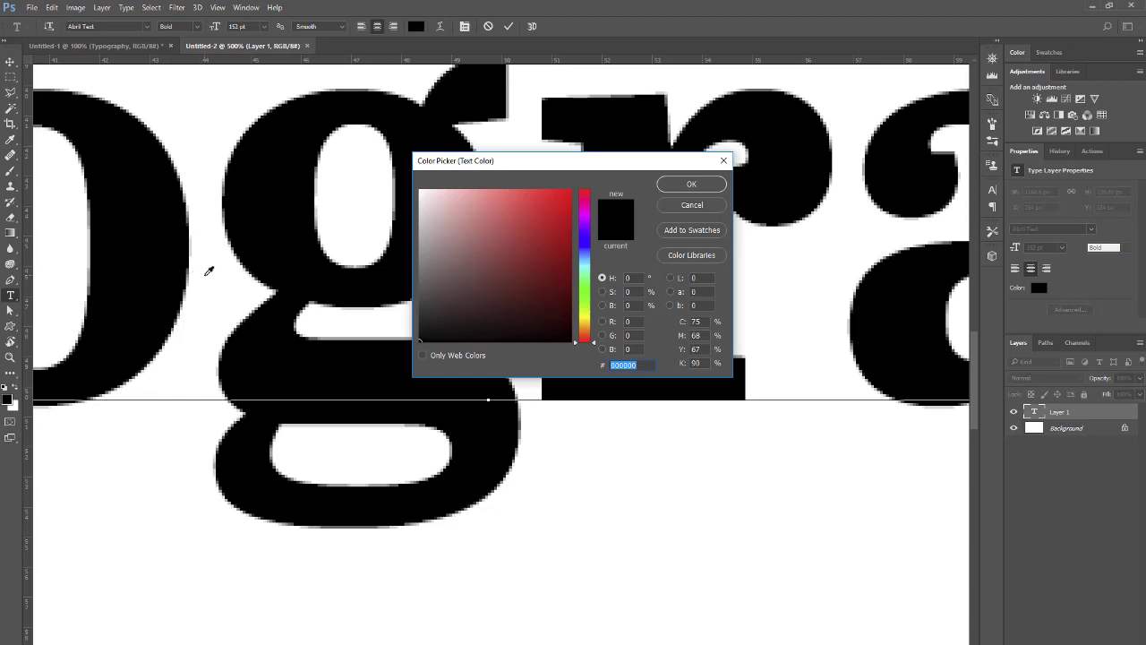
- Preview red ee1a1a on the text, then return it to black 000000 and confirm
click(554, 201)
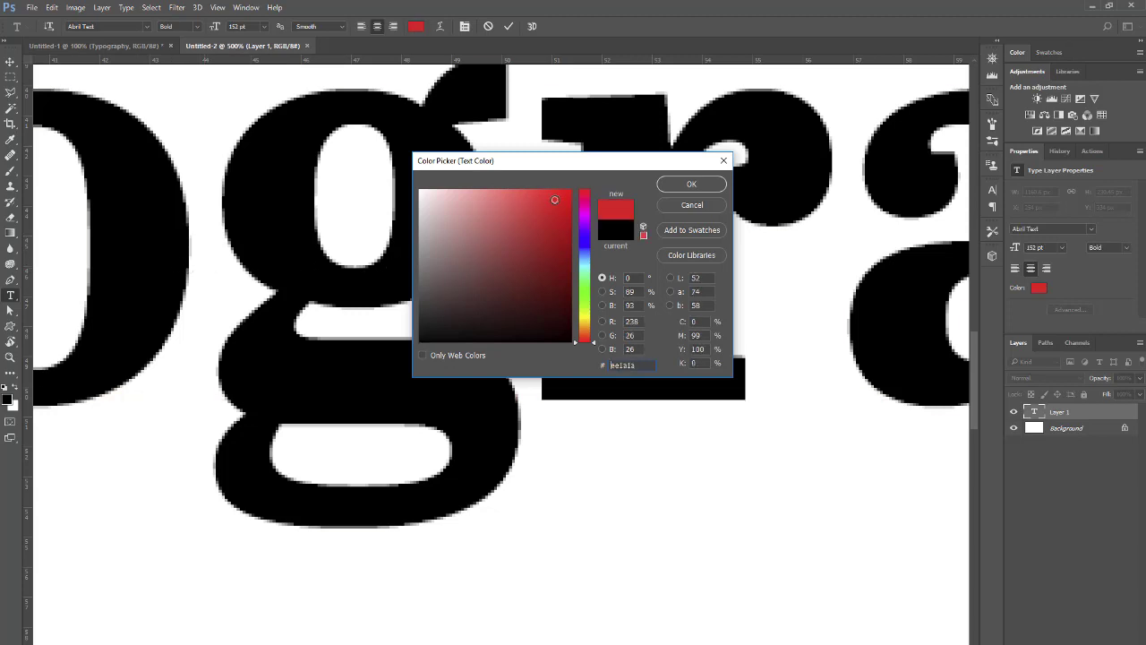
mouse_move(553, 201)
mouse_down()
mouse_move(429, 274)
mouse_move(418, 341)
mouse_up()
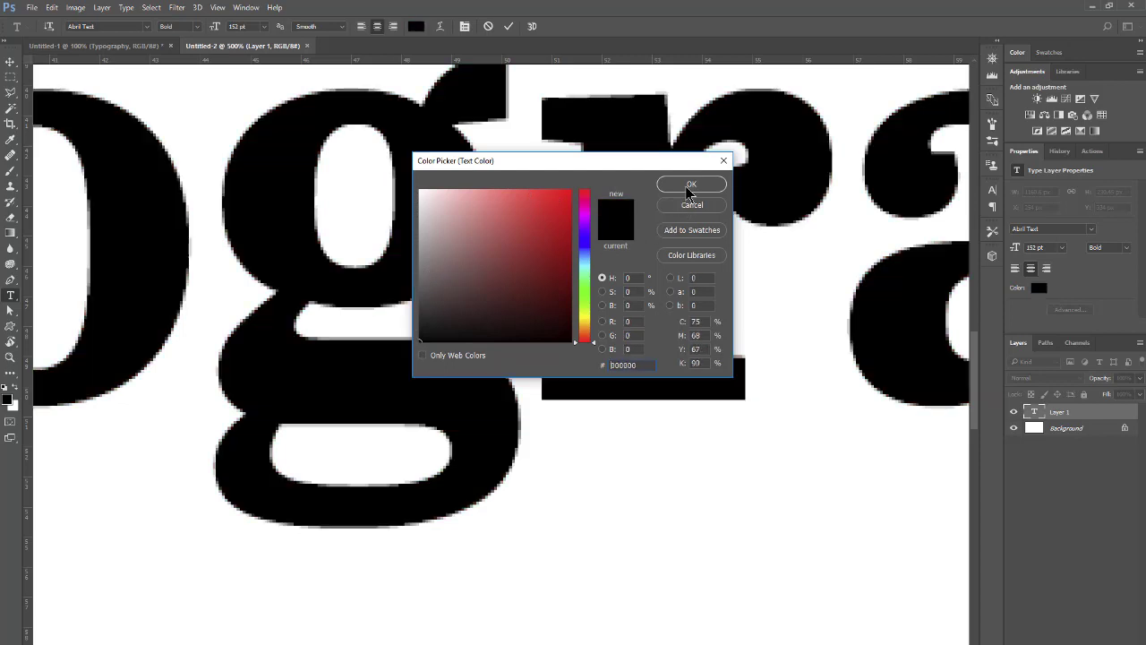
click(689, 185)
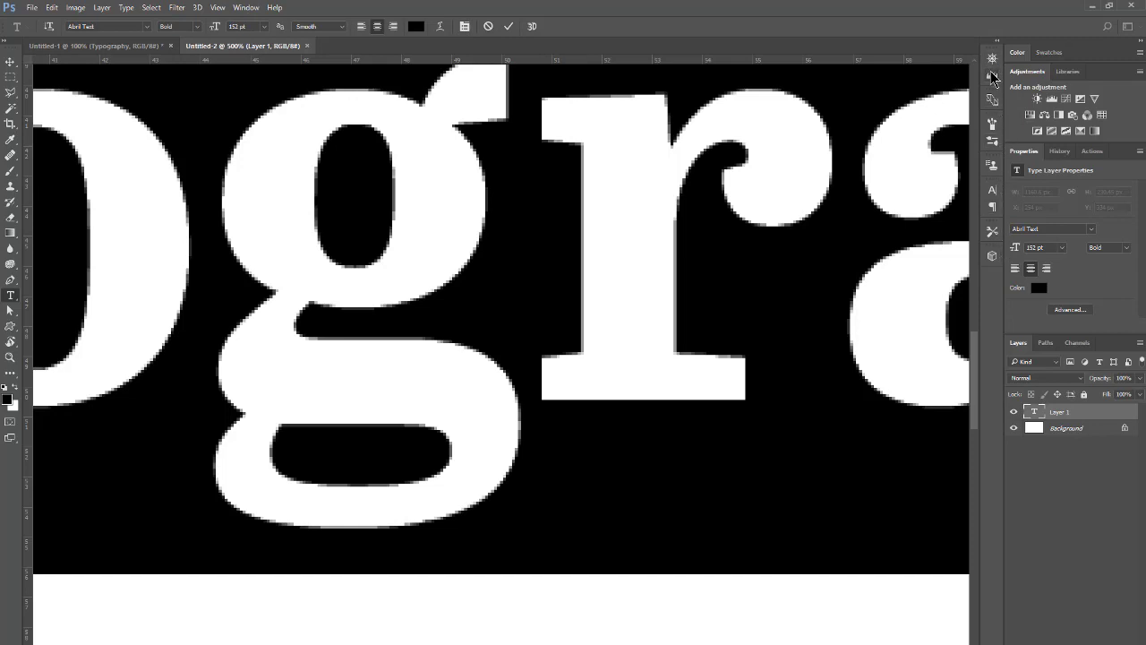
- Open the Character panel and float both the Character and Paragraph panels over the canvas
click(464, 26)
drag(882, 187, 340, 199)
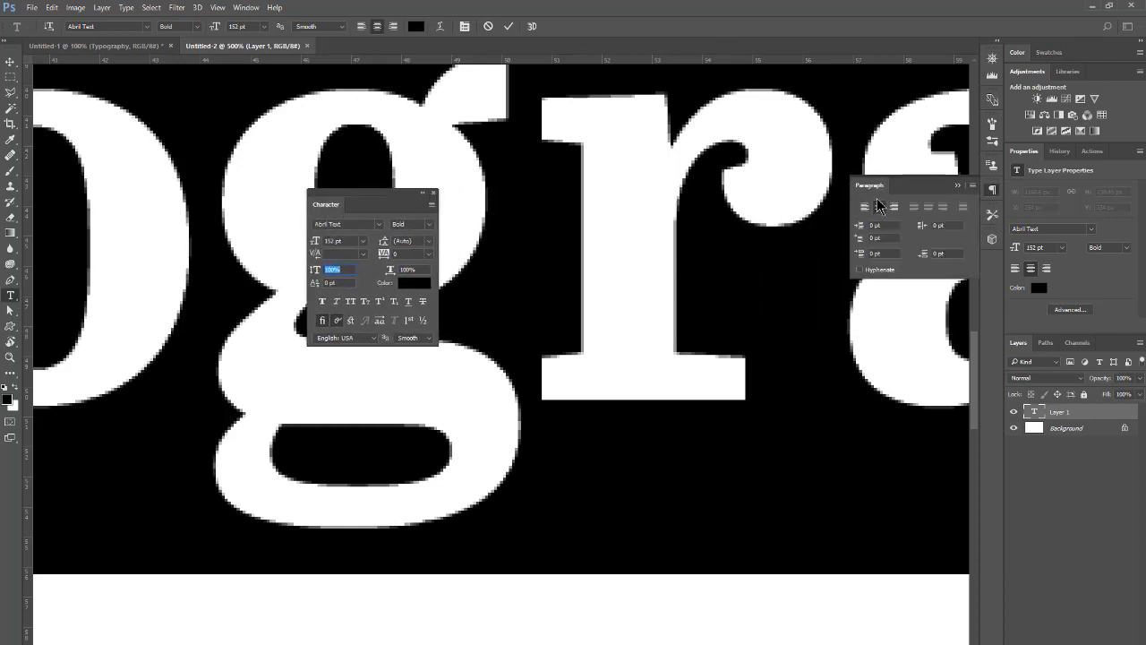
drag(869, 185, 514, 589)
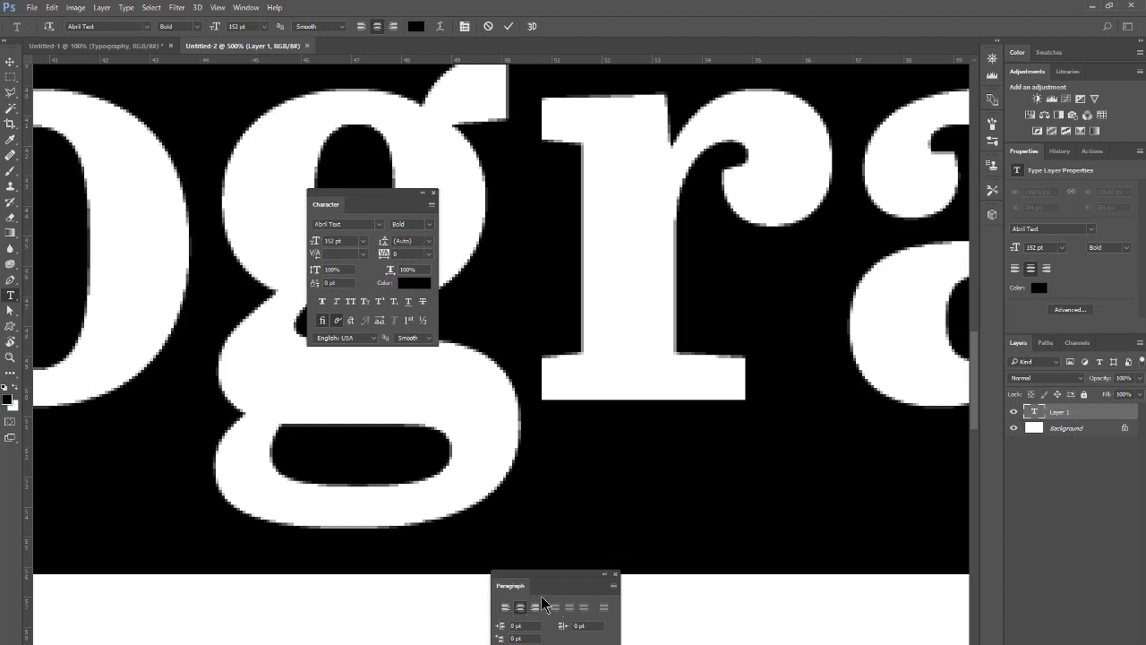
drag(332, 207, 475, 174)
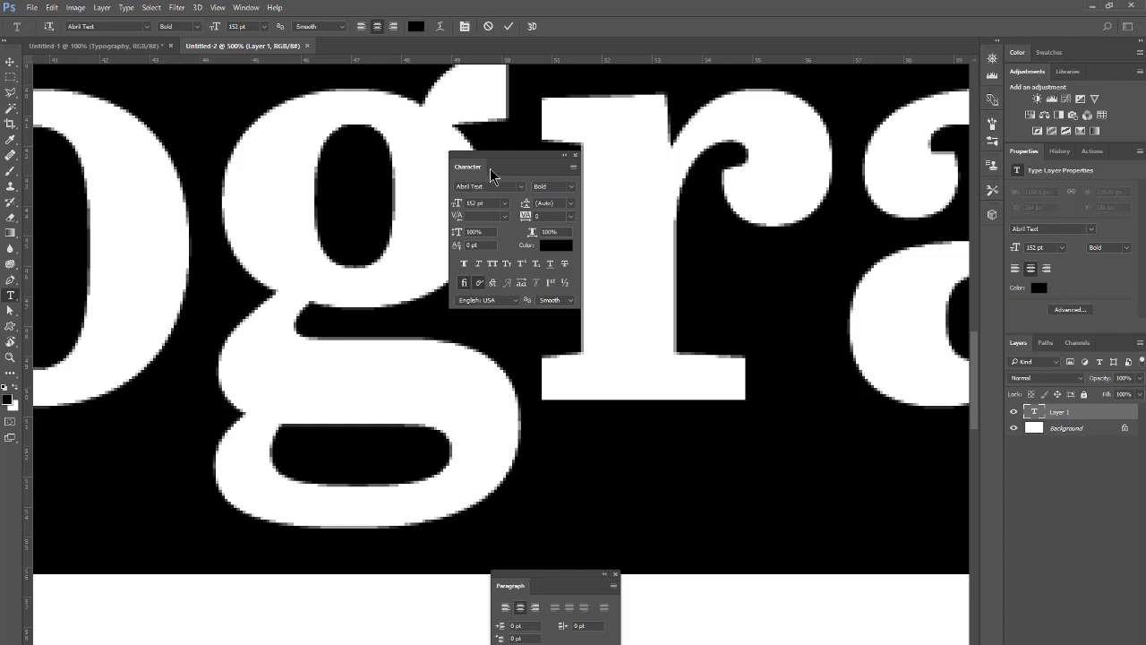
click(522, 186)
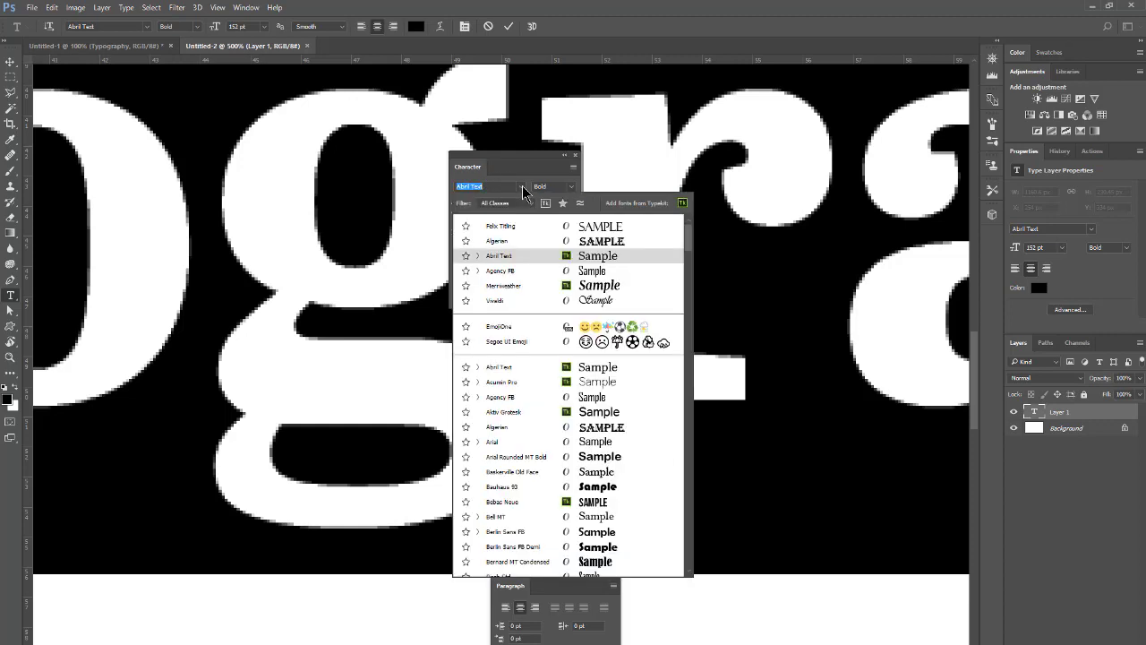
click(522, 186)
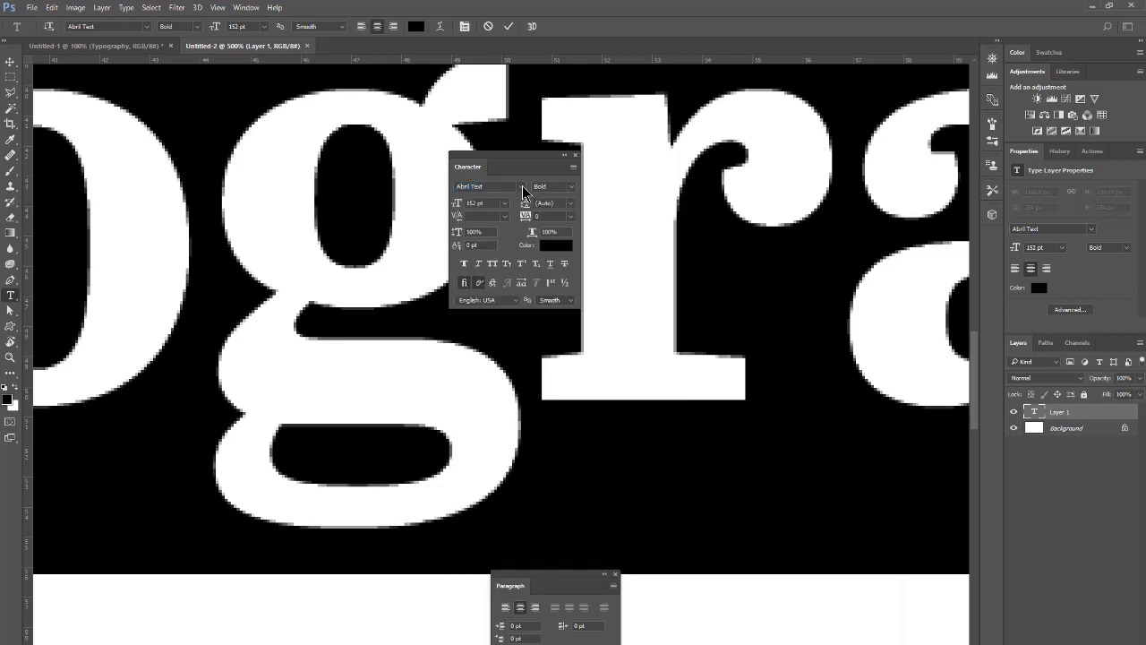
click(555, 187)
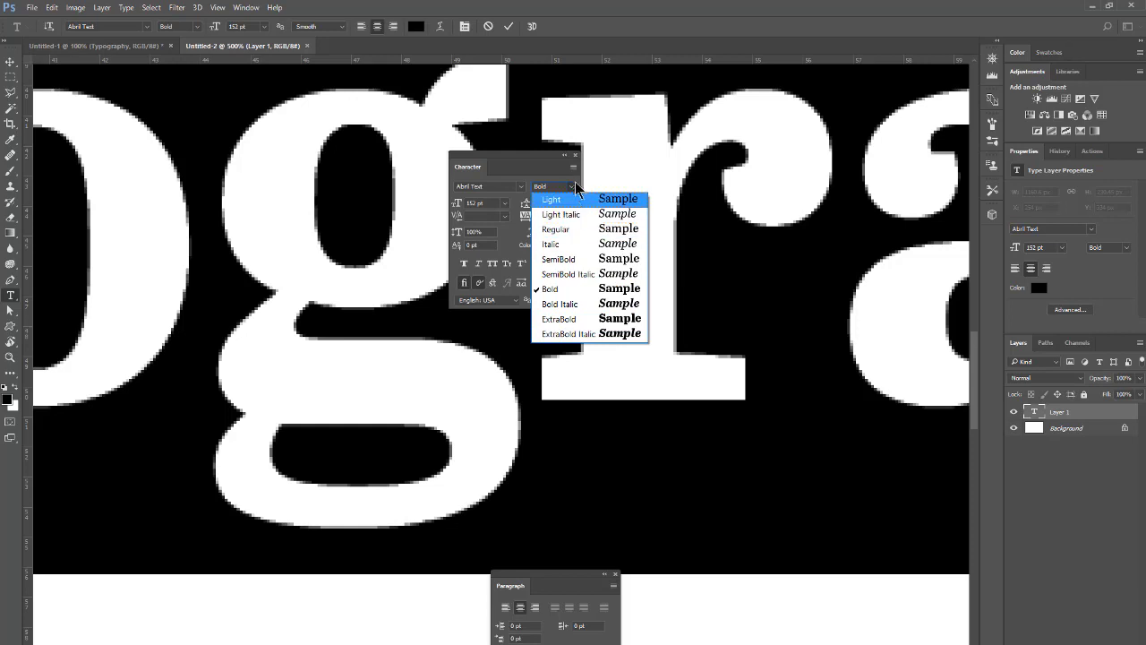
click(543, 170)
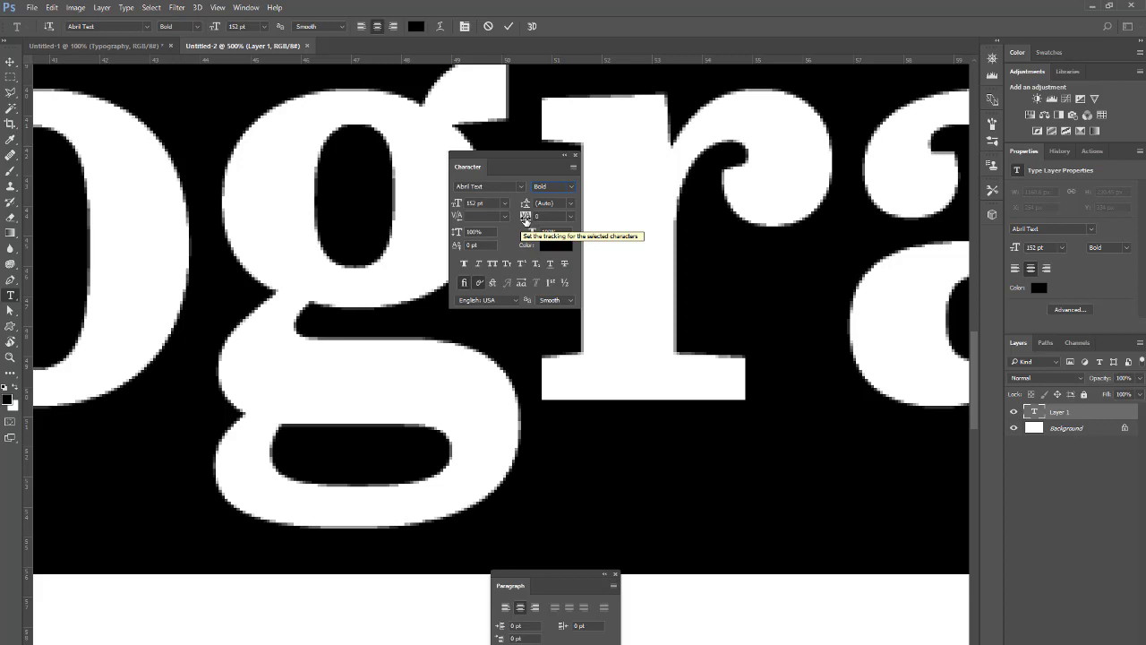
- Zoom out to see the whole word and scrub the tracking of Typography to -80
drag(526, 220, 511, 219)
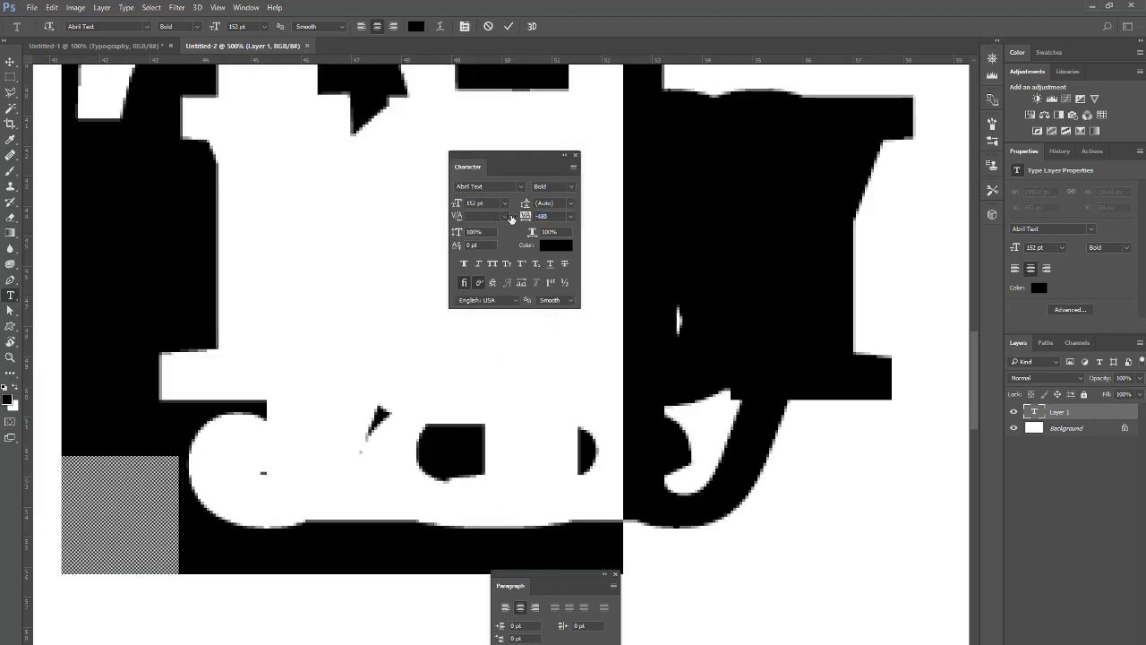
key(ctrl+minus)
key(ctrl+minus)
key(ctrl+minus)
key(ctrl+minus)
key(ctrl+minus)
key(ctrl+minus)
key(ctrl+minus)
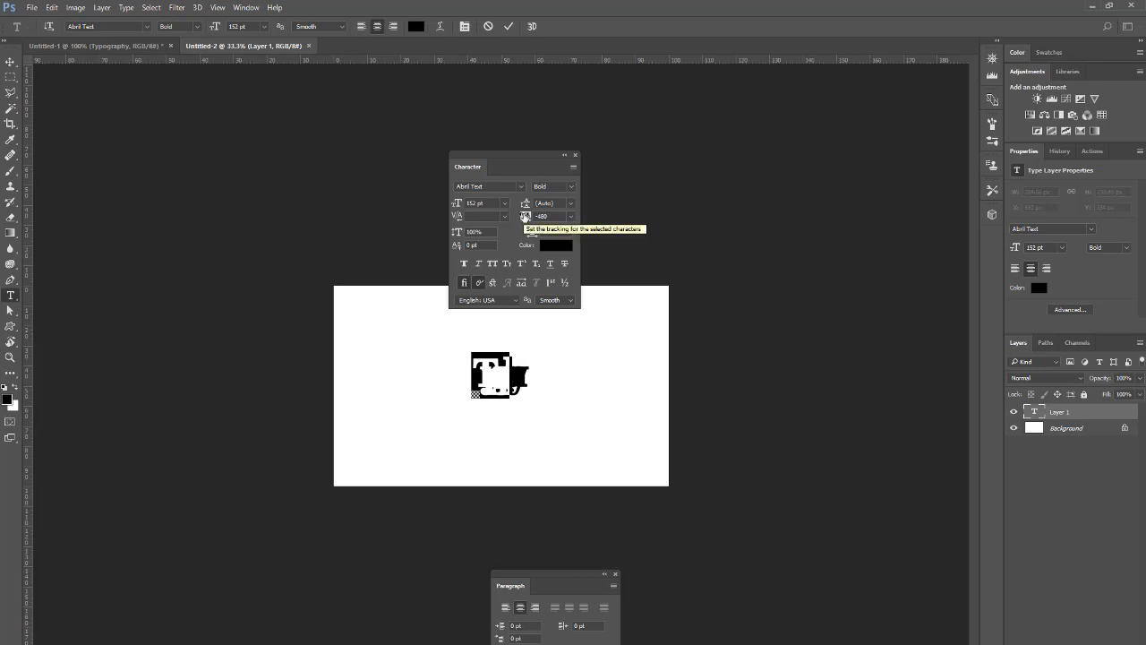
drag(526, 218, 476, 230)
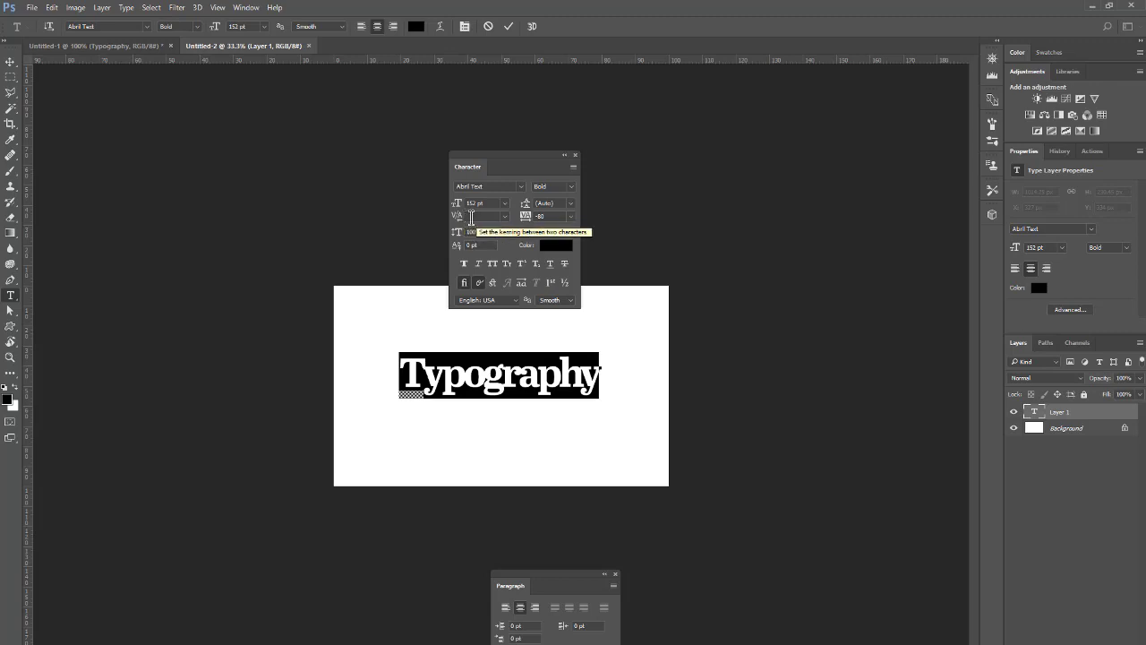
mouse_move(431, 384)
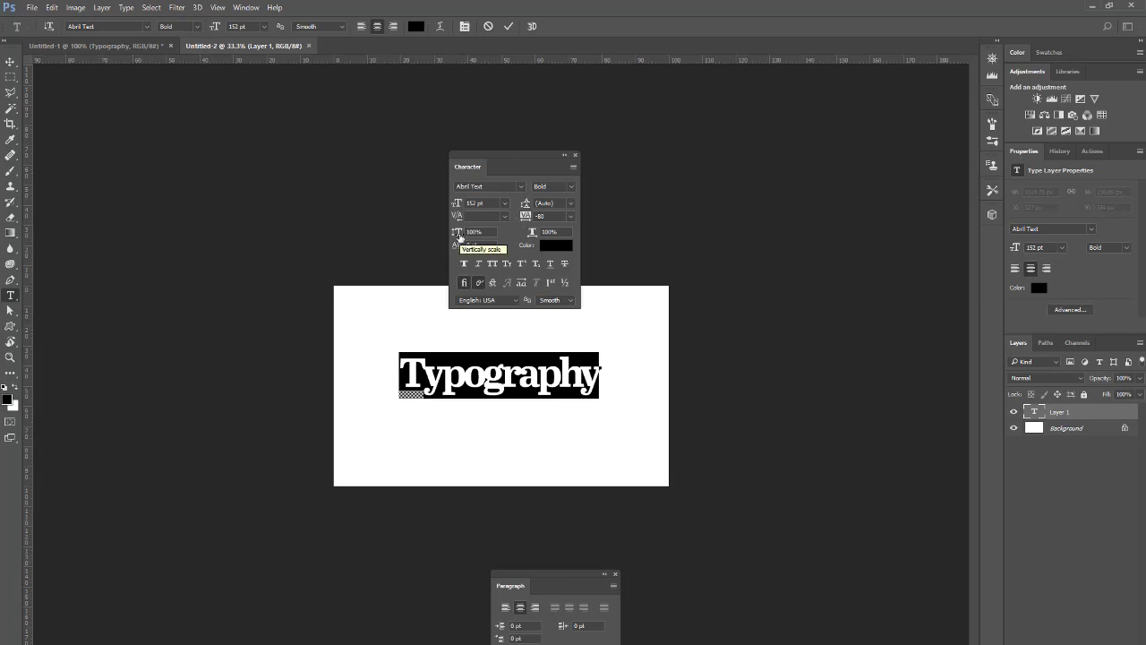
- Scale Typography to about 110% vertically and horizontally with a 6 pt baseline shift
drag(459, 236, 434, 236)
drag(533, 234, 563, 234)
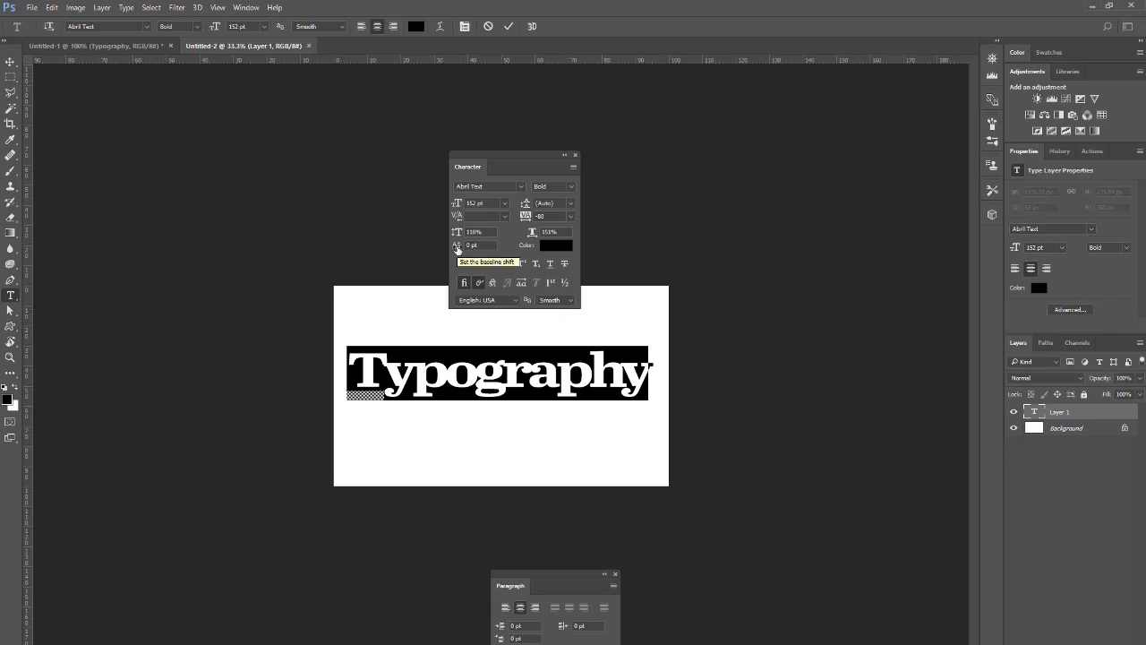
drag(457, 248, 493, 250)
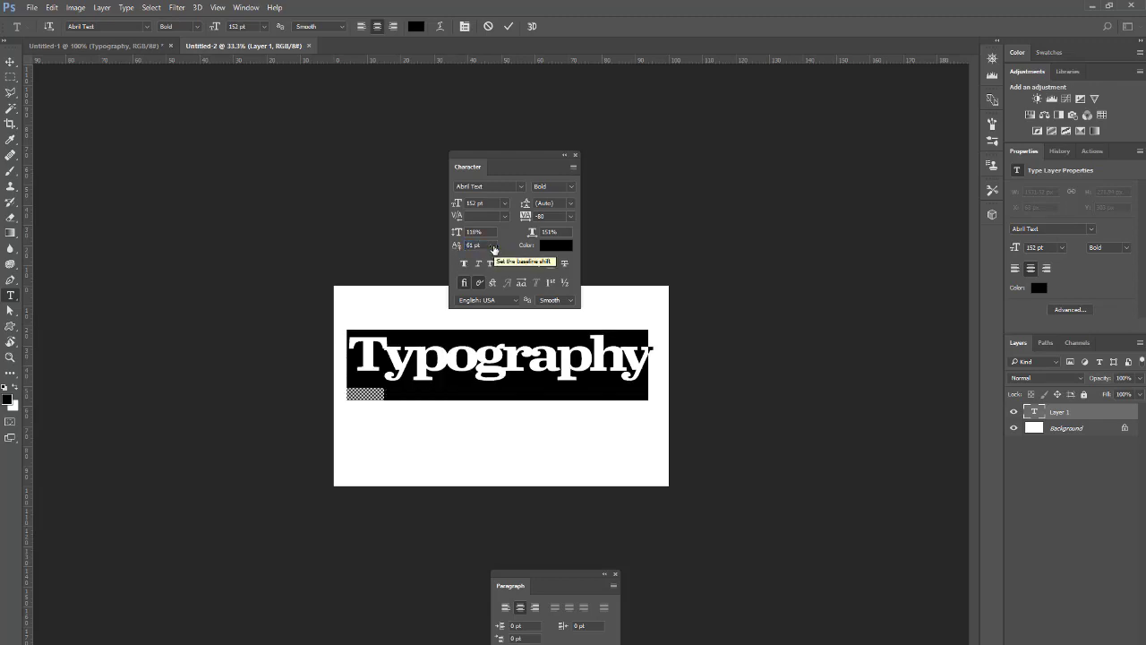
drag(456, 249, 426, 250)
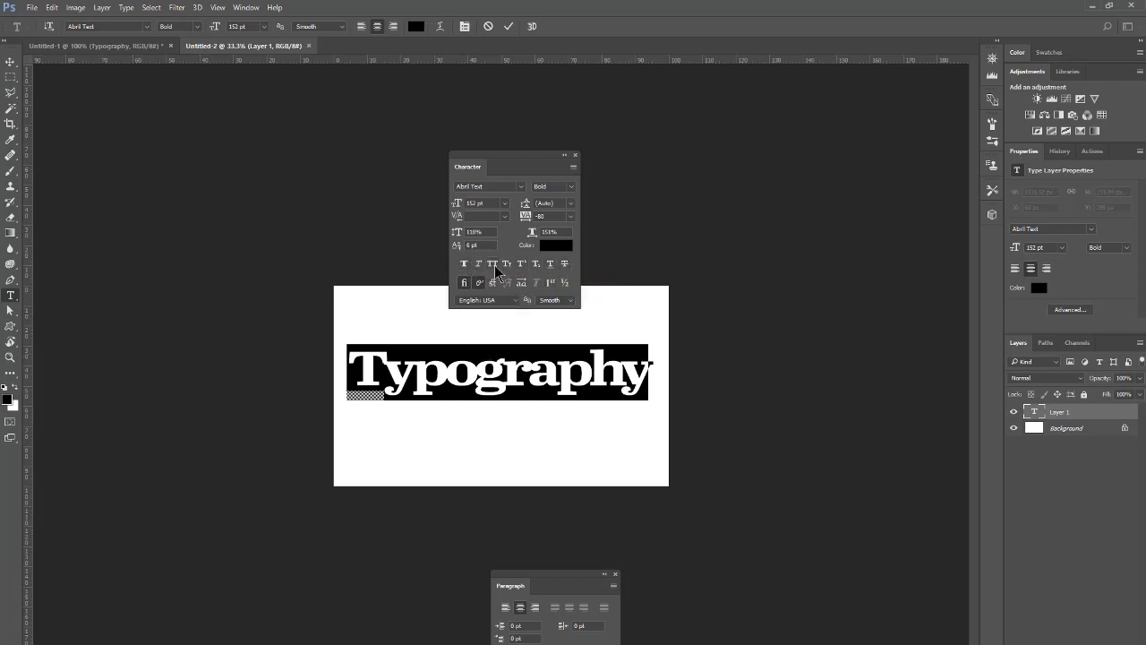
- Try All Caps, Small Caps and Superscript on the whole word, then turn Superscript and Small Caps off
click(493, 264)
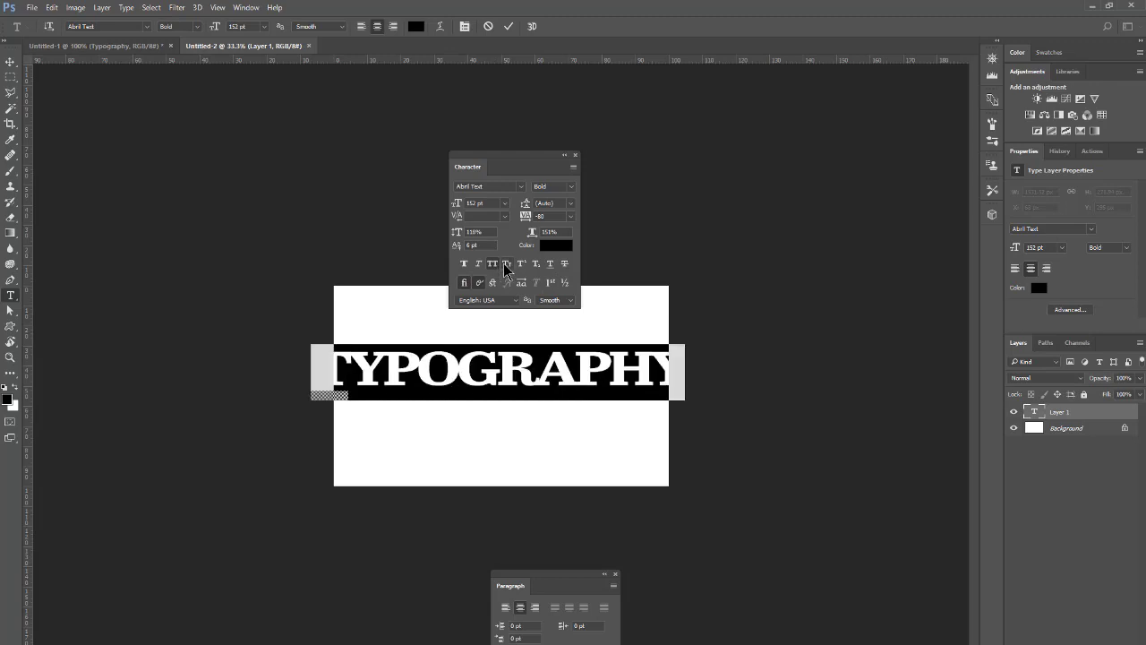
click(507, 265)
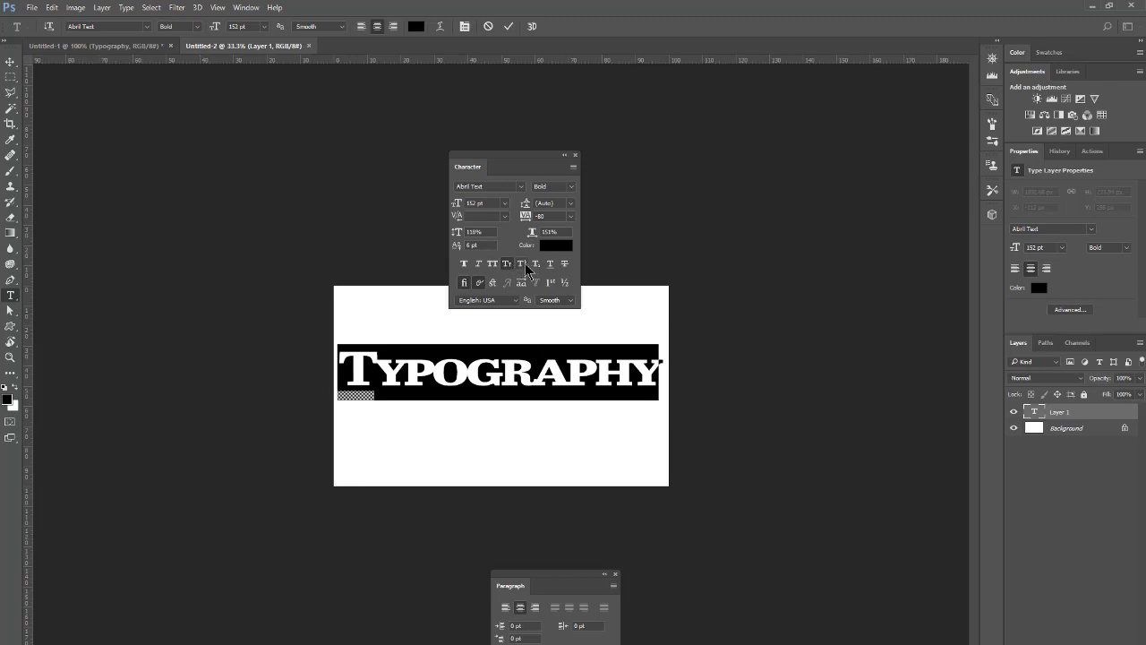
click(526, 264)
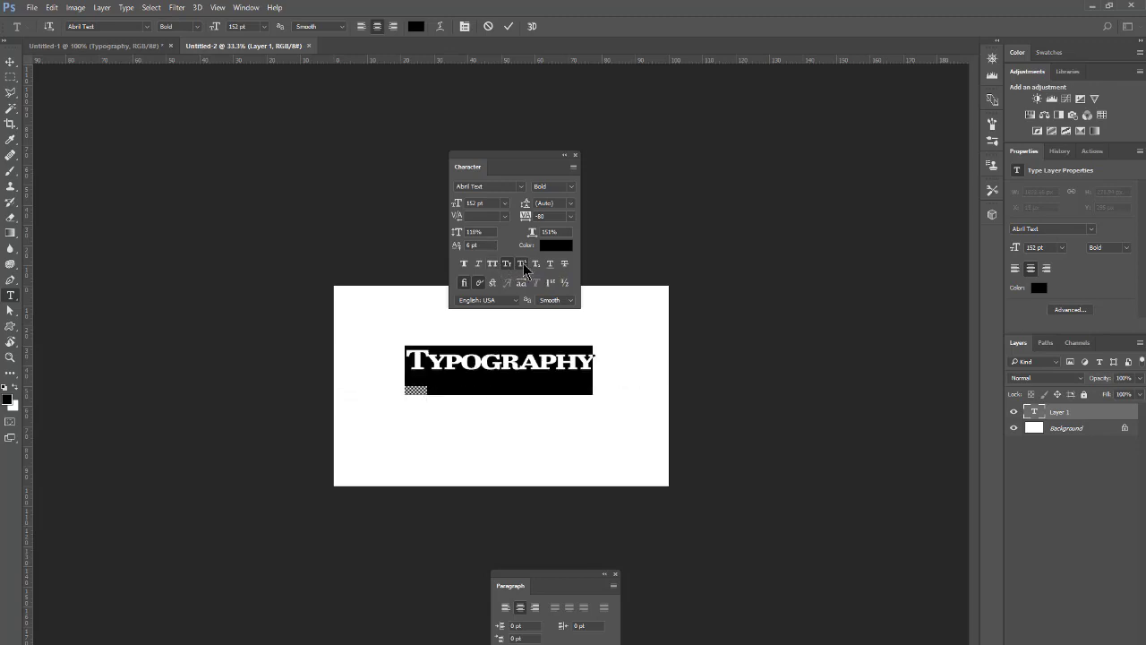
click(523, 264)
click(508, 264)
- Select the final 'y' of Typography and try it as superscript and subscript, returning it to the baseline
click(627, 381)
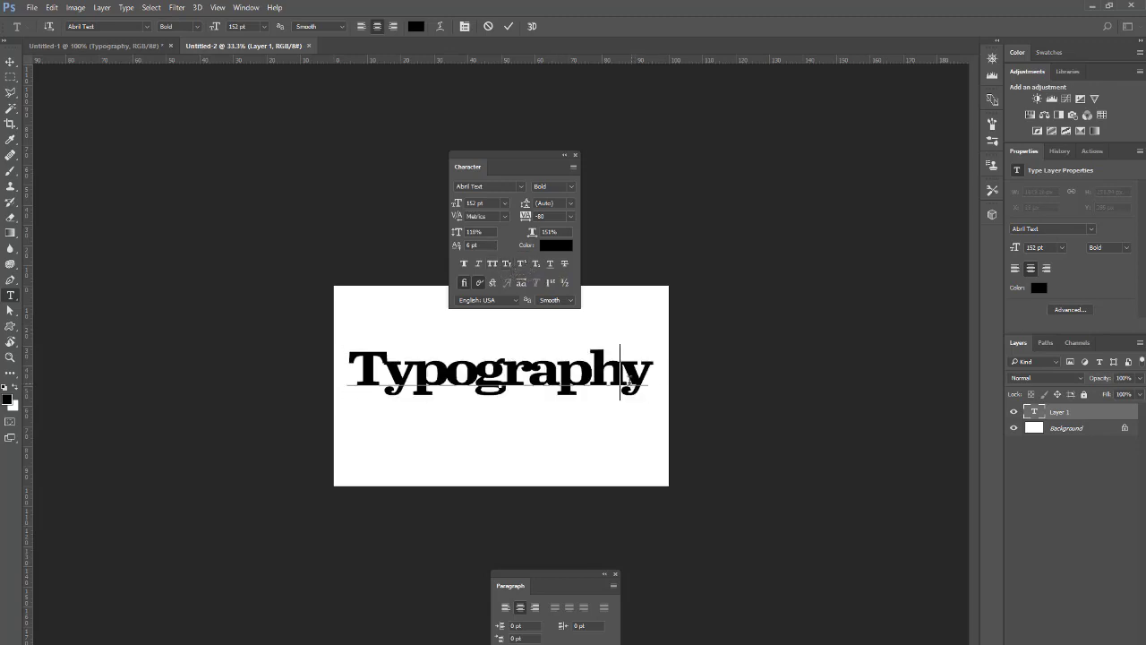
drag(620, 381, 649, 380)
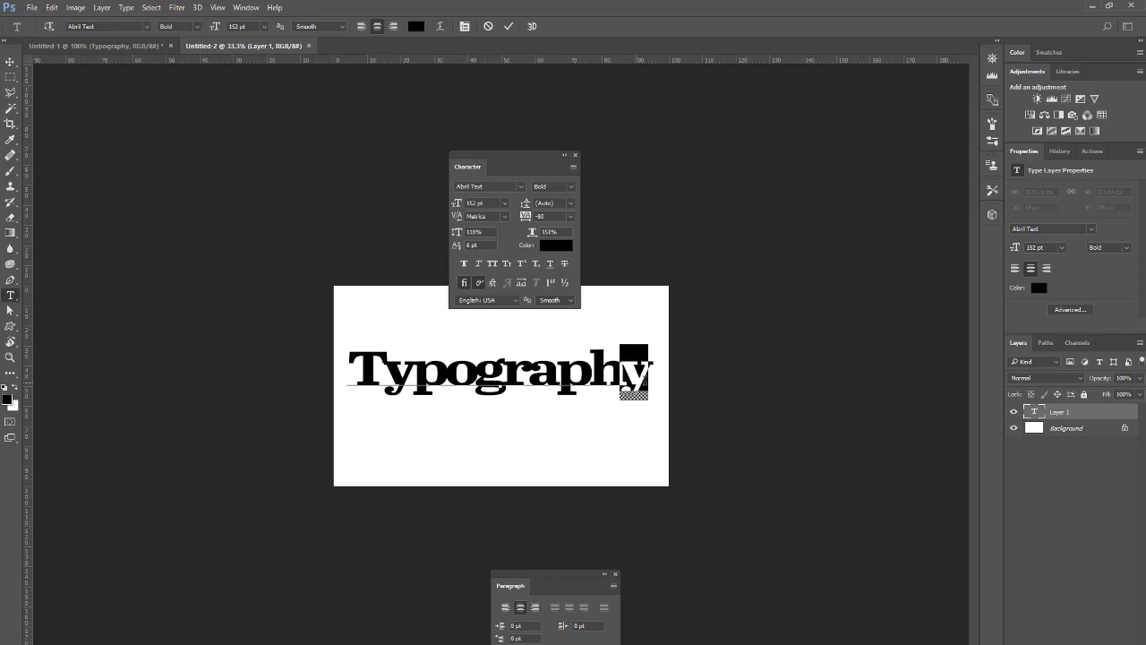
click(521, 265)
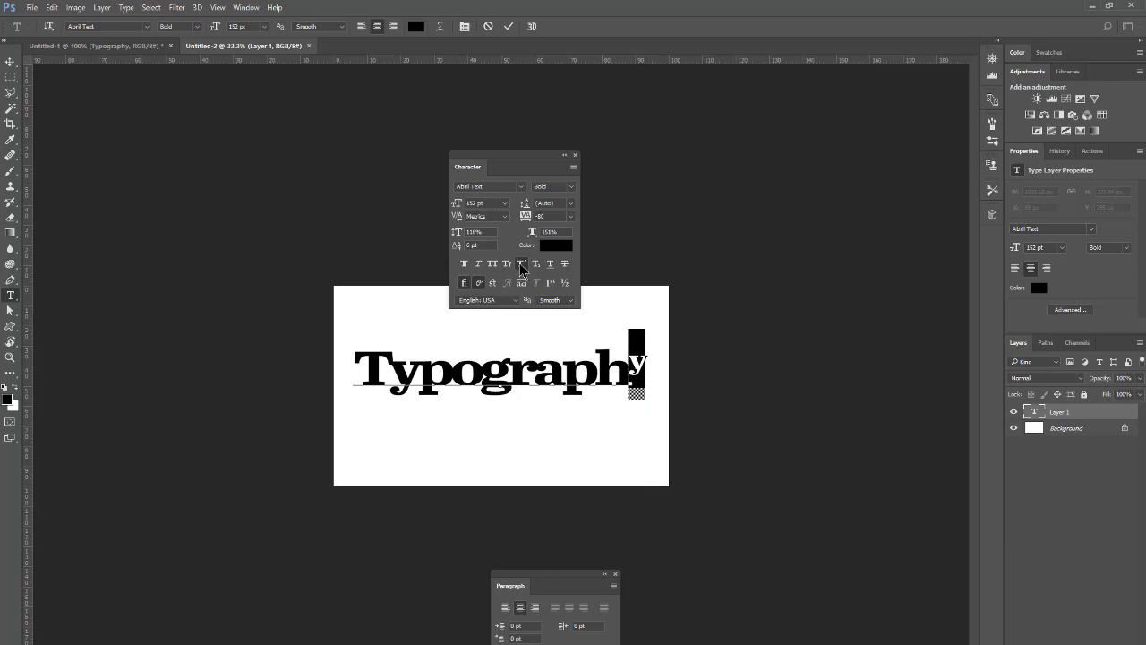
click(536, 265)
click(536, 265)
- Apply underline, strikethrough and faux bold to the final 'y'
click(549, 265)
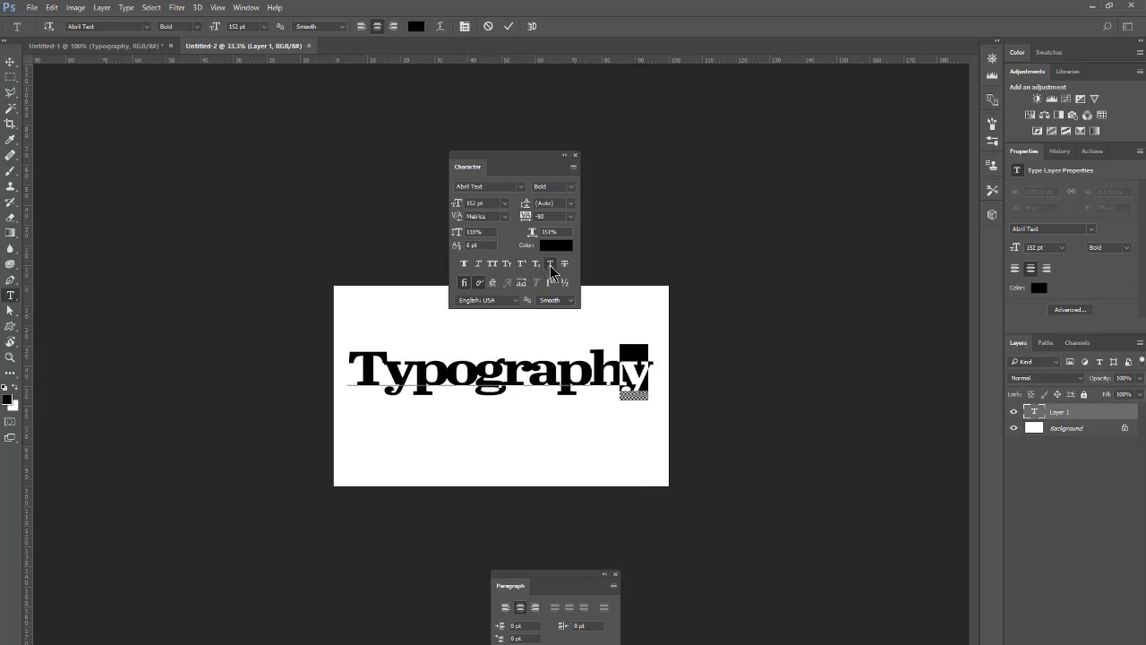
click(564, 267)
click(466, 266)
mouse_move(634, 377)
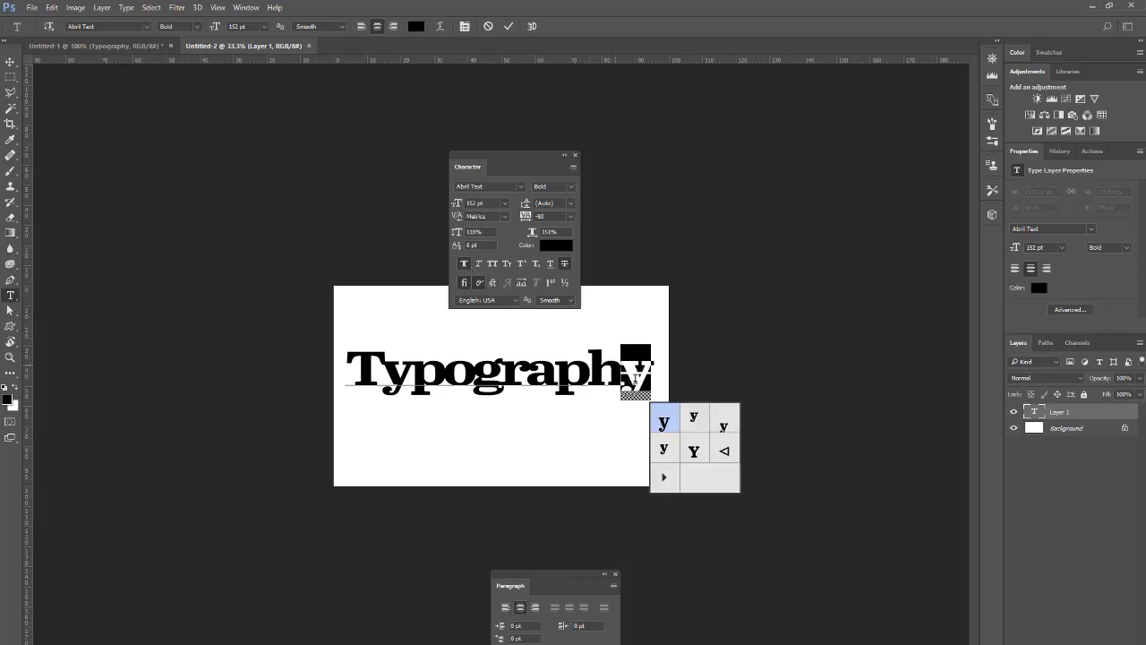